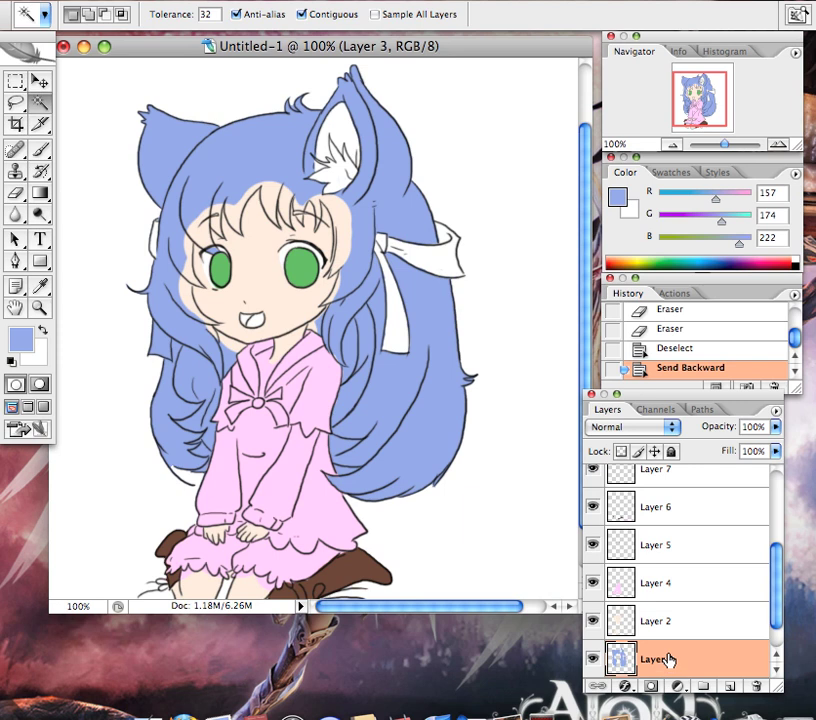
# Reorder the layers so the skin on Layer 2 sits directly beneath the blue hair on Layer 3.
pyautogui.moveTo(669, 656); pyautogui.dragTo(670, 620)
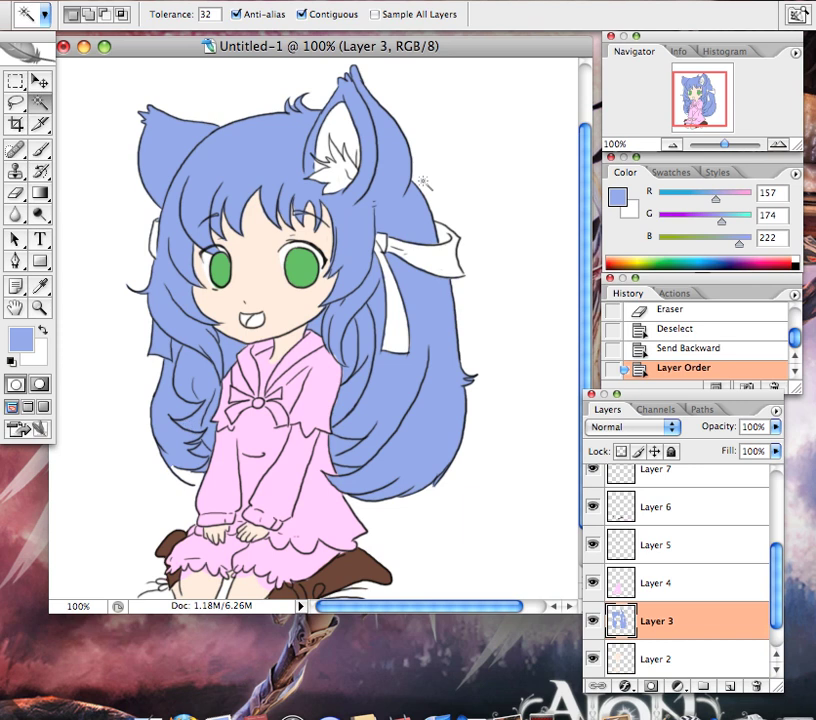
pyautogui.hotkey('ctrl', '[')
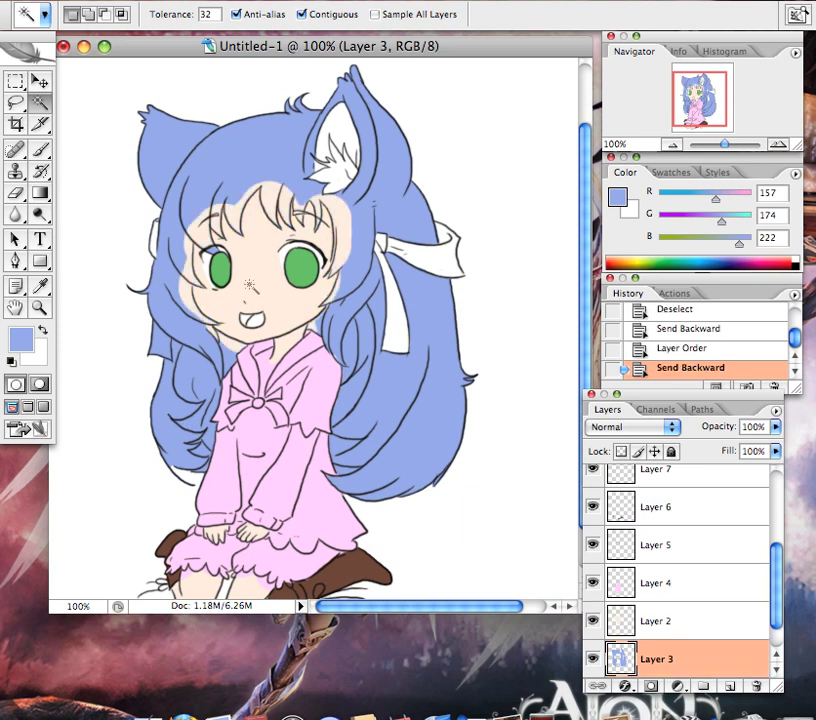
pyautogui.moveTo(636, 637); pyautogui.dragTo(645, 672)
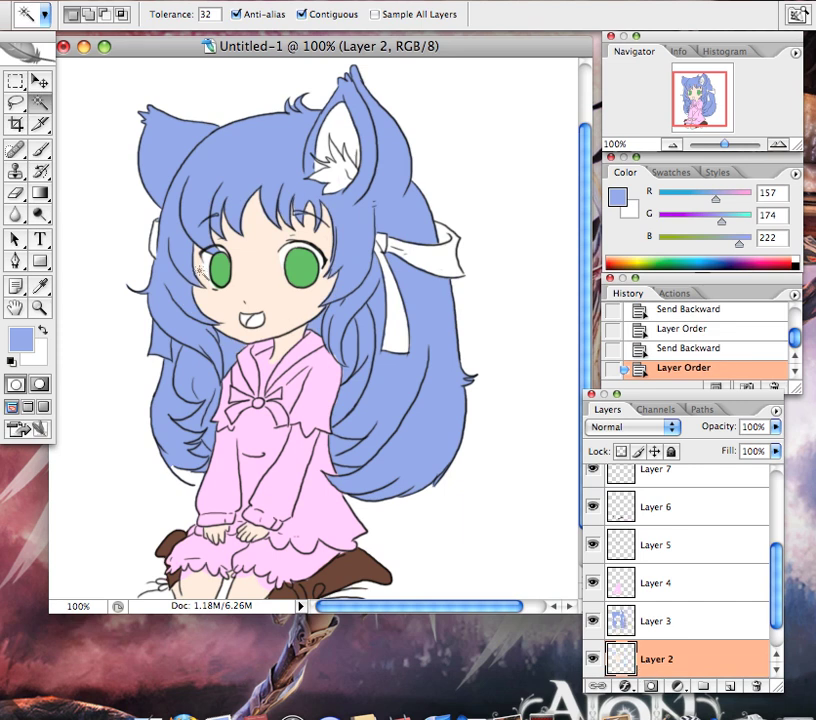
# Sample the face's skin tone and darken the foreground colour to RGB 231, 209, 189 for shading.
pyautogui.click(46, 153)
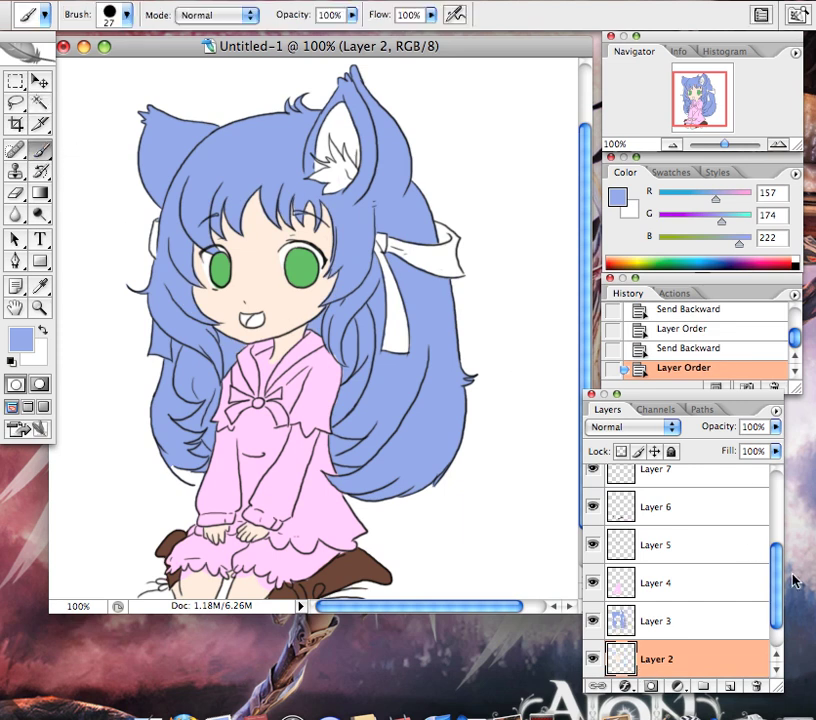
pyautogui.moveTo(775, 578); pyautogui.dragTo(775, 615)
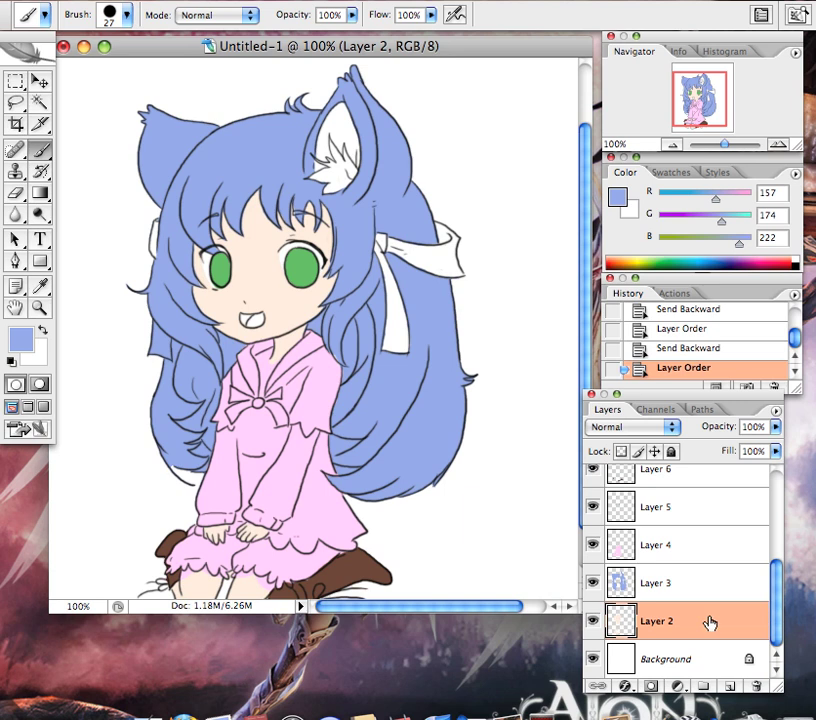
pyautogui.click(40, 286)
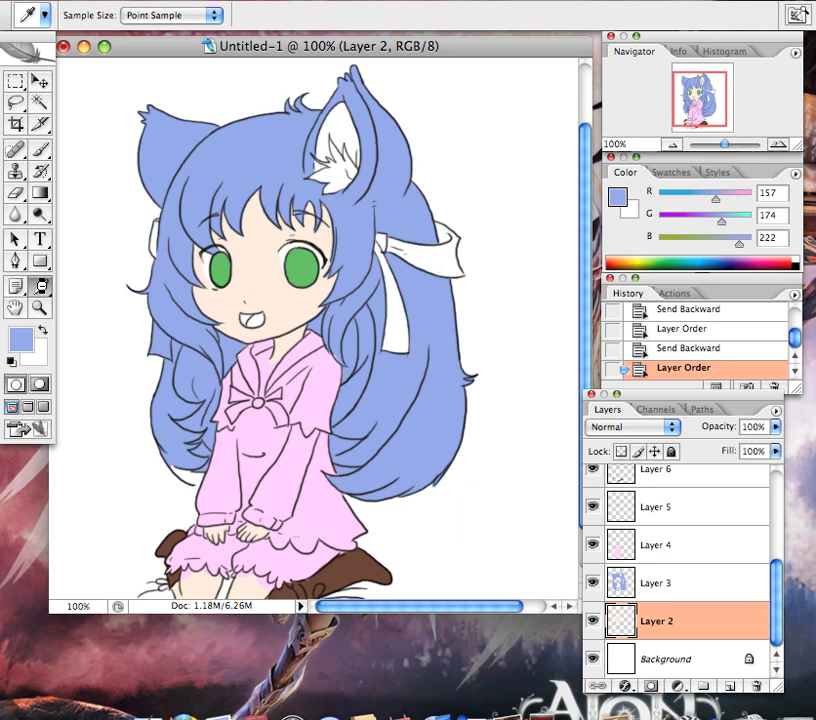
pyautogui.click(179, 268)
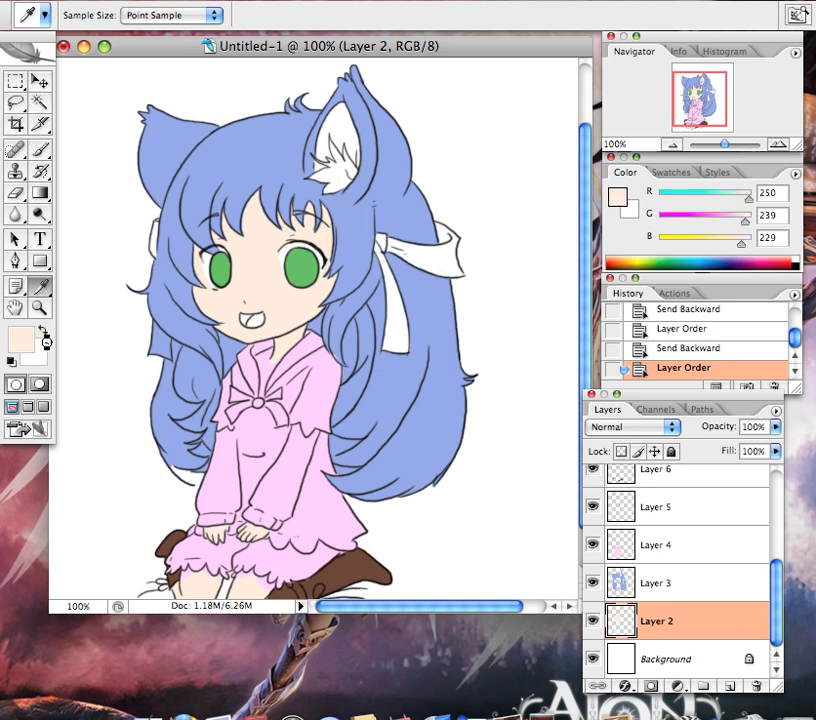
pyautogui.click(22, 340)
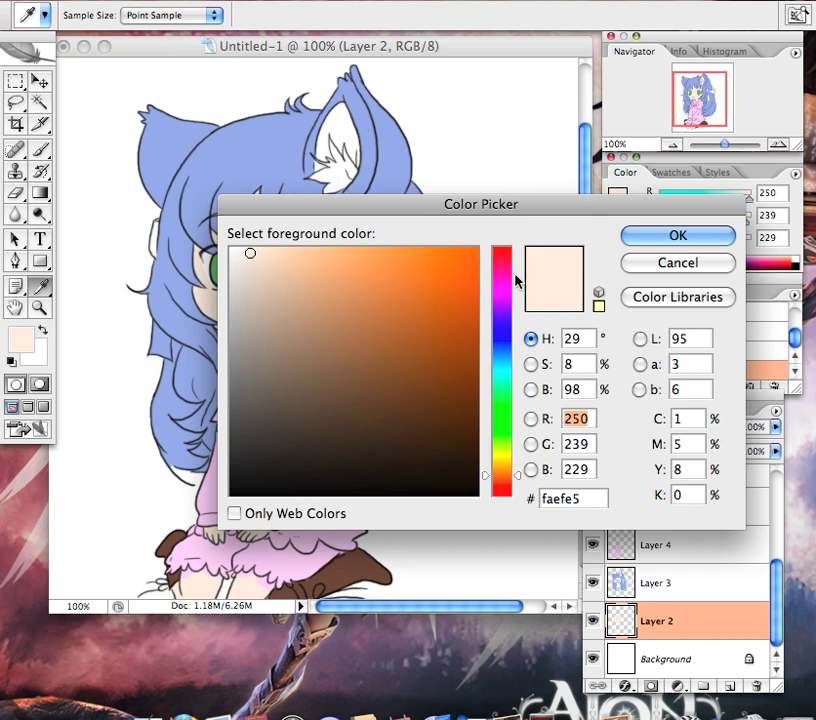
pyautogui.moveTo(502, 364); pyautogui.dragTo(494, 334)
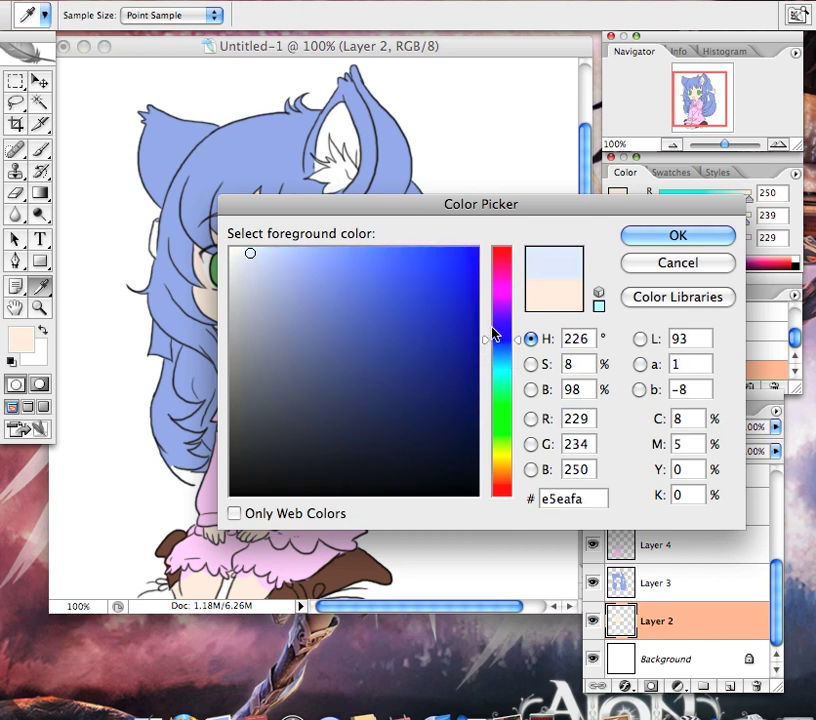
pyautogui.click(560, 300)
pyautogui.moveTo(255, 270)
pyautogui.mouseDown()
pyautogui.moveTo(269, 279)
pyautogui.moveTo(274, 270)
pyautogui.mouseUp()
pyautogui.click(675, 234)
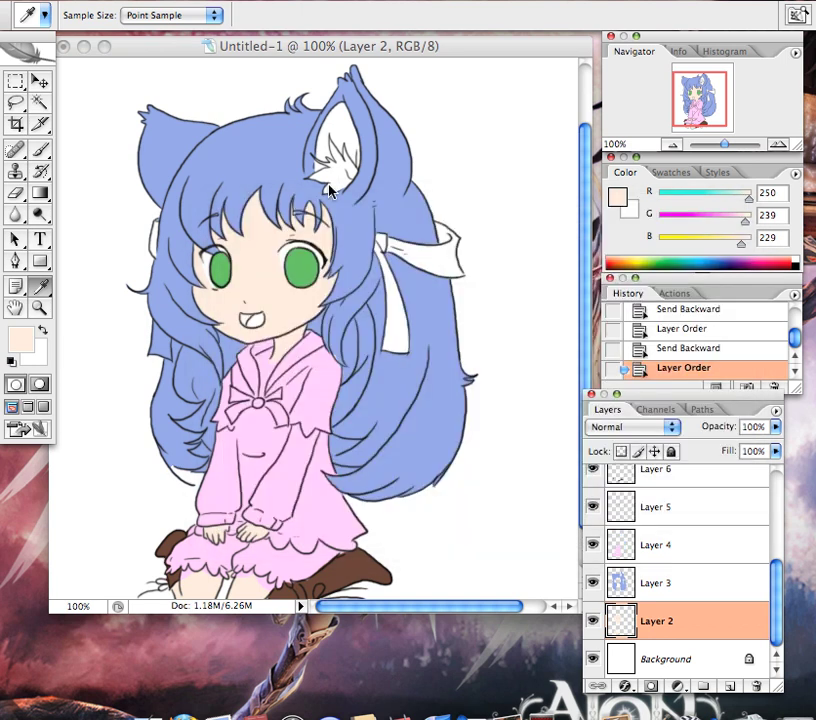
# Choose the 19 px brush preset with 100% hardness and undo the test stroke made beside the figure.
pyautogui.click(41, 152)
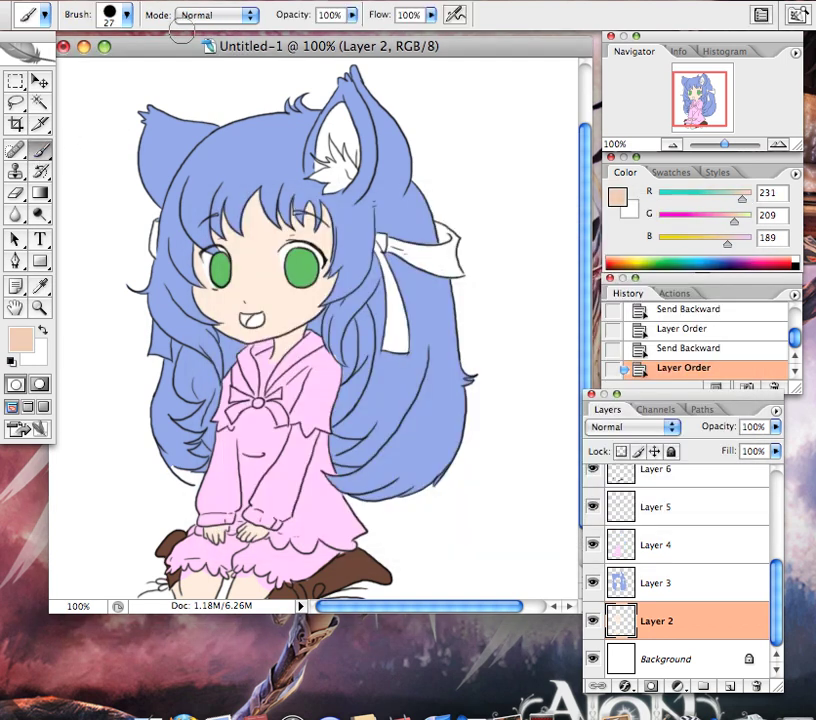
pyautogui.click(112, 14)
pyautogui.moveTo(217, 172); pyautogui.dragTo(216, 190)
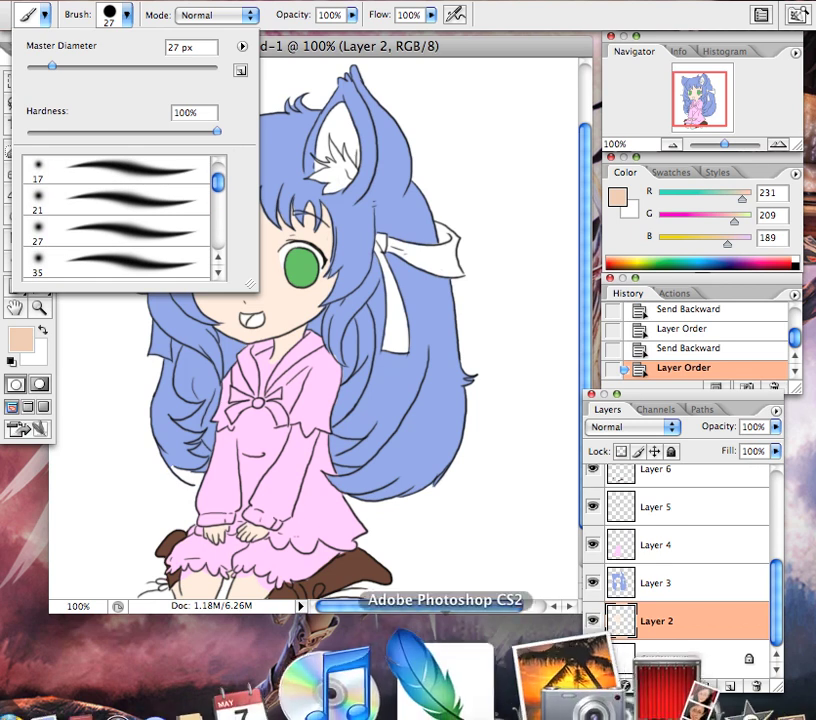
pyautogui.moveTo(214, 182); pyautogui.dragTo(220, 197)
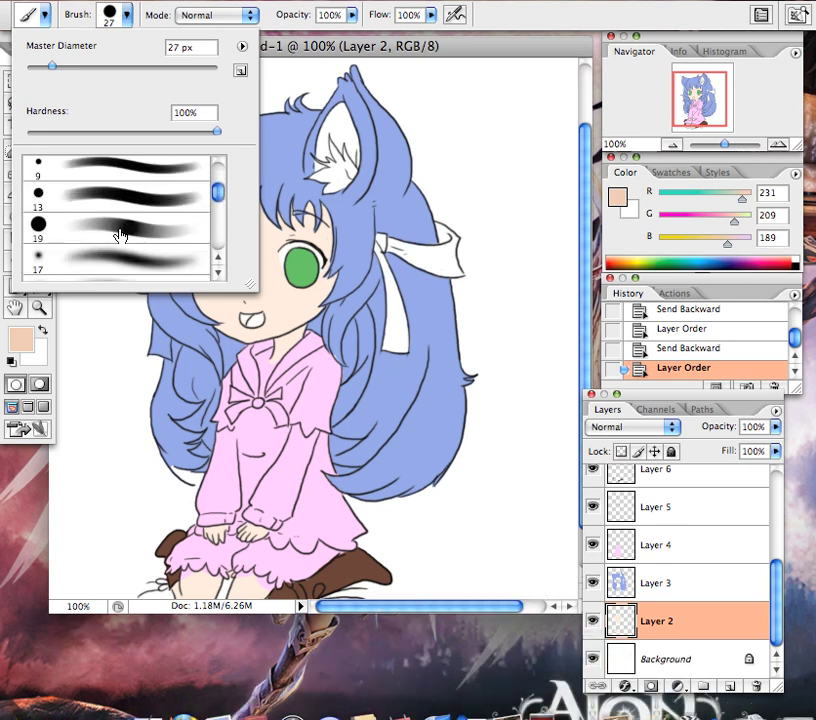
pyautogui.click(118, 234)
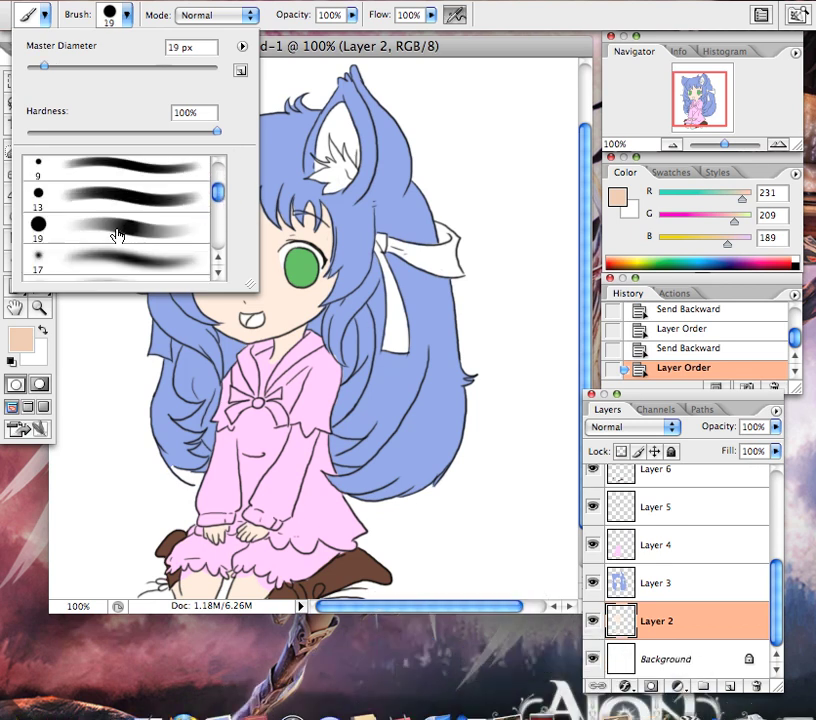
pyautogui.click(97, 458)
pyautogui.moveTo(99, 409); pyautogui.dragTo(96, 190)
pyautogui.press('super+z')
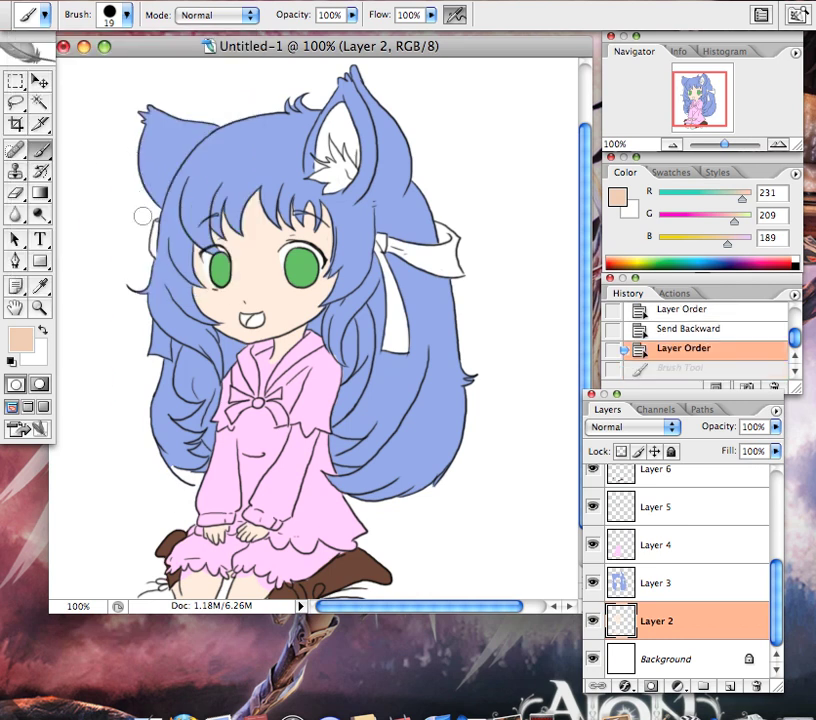
# Lock the transparent pixels of Layer 2 and set the Brush tool's opacity to 64% for working on the face.
pyautogui.click(41, 311)
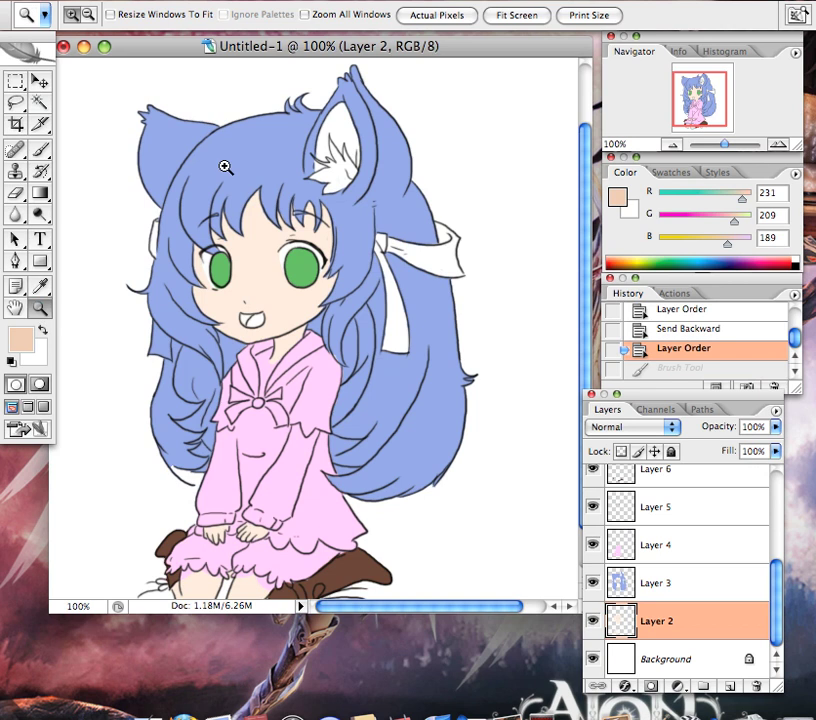
pyautogui.moveTo(353, 402); pyautogui.dragTo(353, 402)
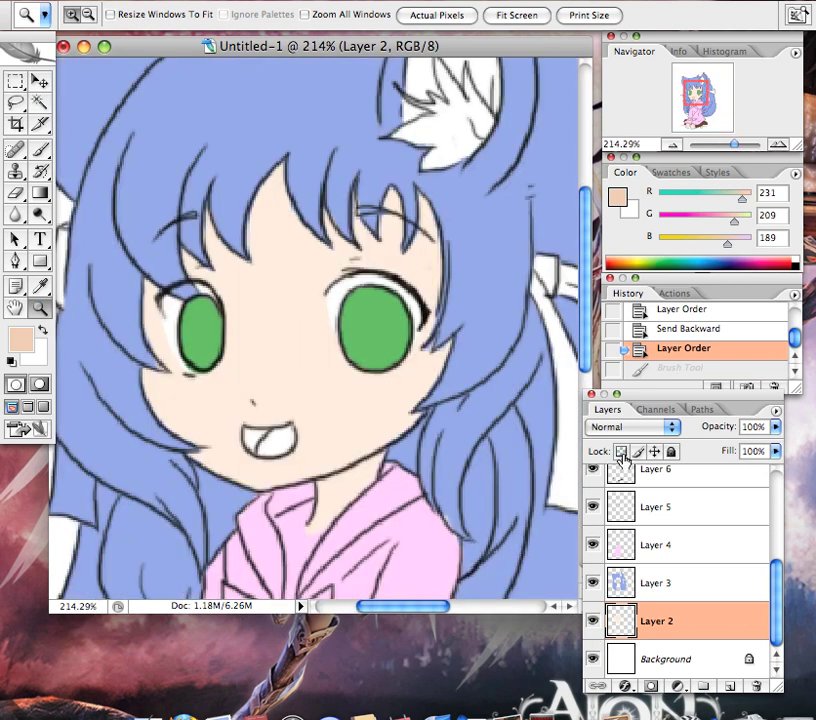
pyautogui.click(621, 451)
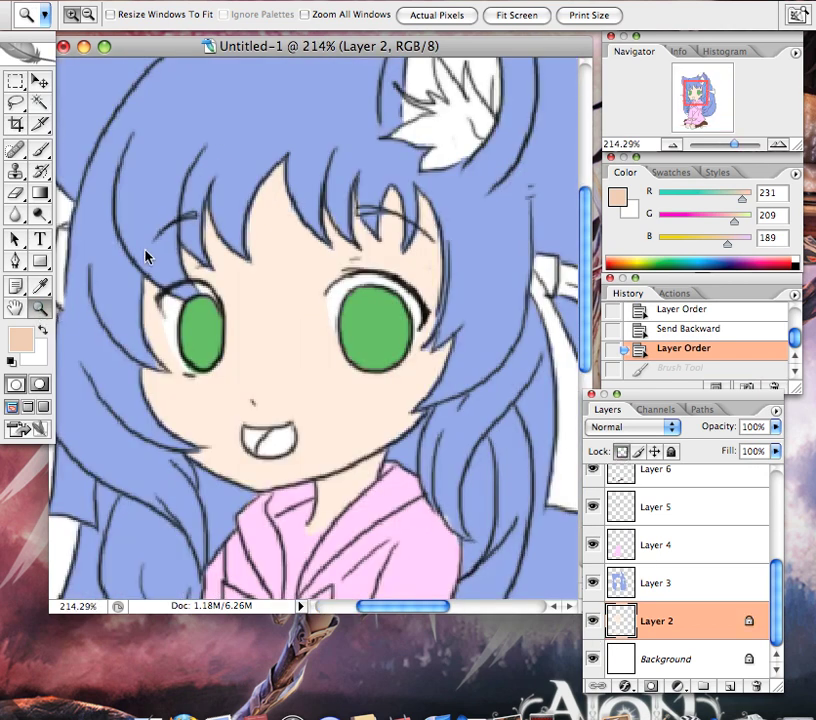
pyautogui.moveTo(258, 284); pyautogui.dragTo(488, 526)
pyautogui.click(40, 148)
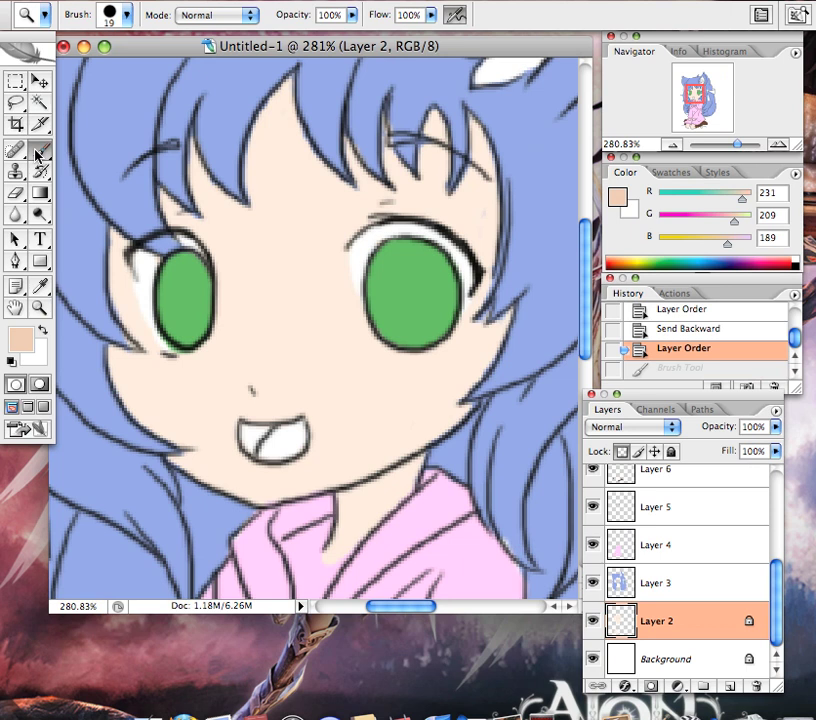
pyautogui.moveTo(351, 14)
pyautogui.mouseDown()
pyautogui.moveTo(355, 27)
pyautogui.moveTo(331, 31)
pyautogui.moveTo(325, 48)
pyautogui.mouseUp()
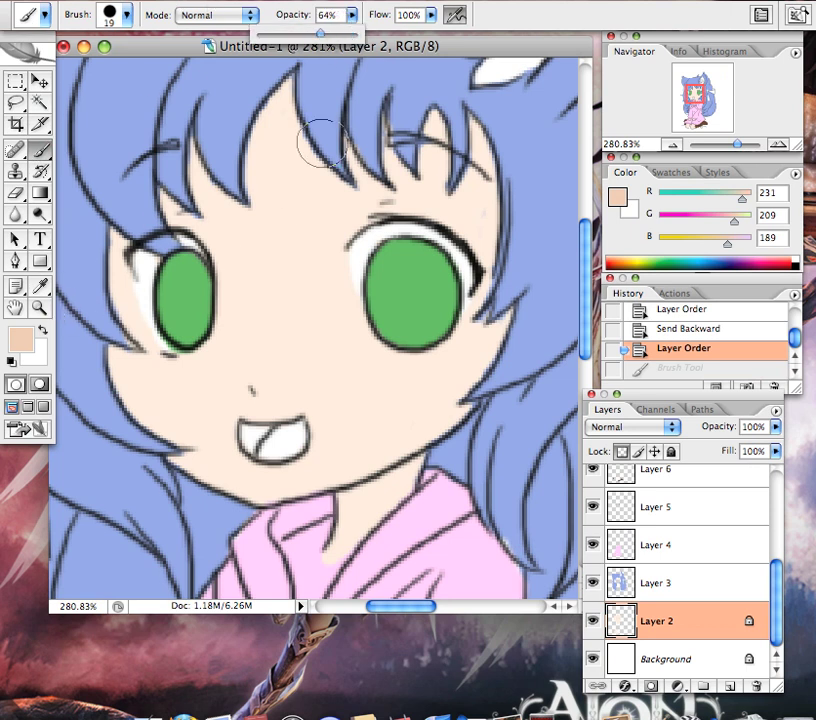
# Brush the darker skin tone under the bangs, down the cheek beside the larger eye, and along the jaw and chin.
pyautogui.moveTo(334, 168); pyautogui.dragTo(350, 180)
pyautogui.moveTo(282, 80)
pyautogui.mouseDown()
pyautogui.moveTo(358, 174)
pyautogui.moveTo(376, 172)
pyautogui.mouseUp()
pyautogui.moveTo(303, 92); pyautogui.dragTo(242, 207)
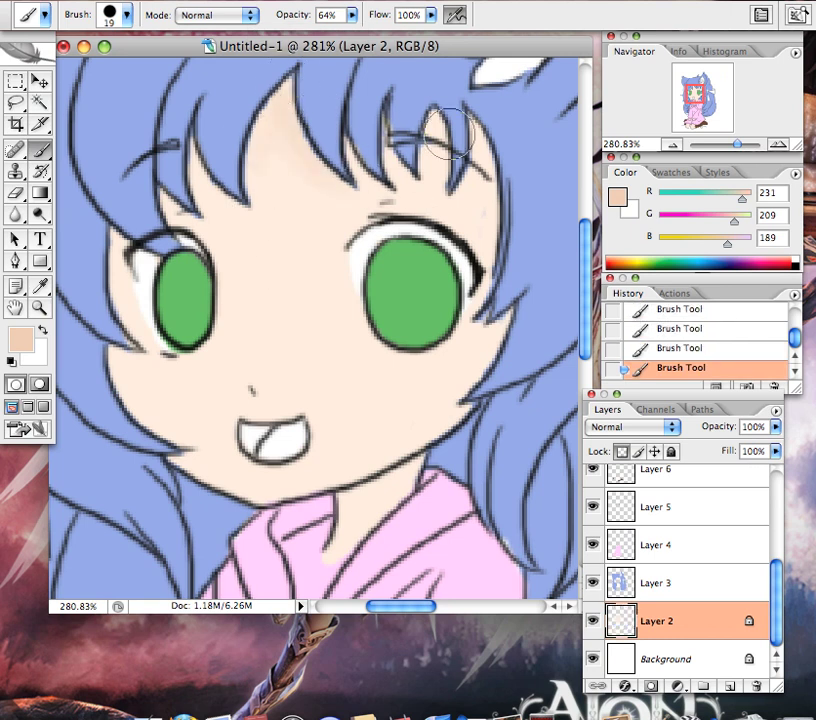
pyautogui.moveTo(473, 202); pyautogui.dragTo(468, 382)
pyautogui.moveTo(473, 332)
pyautogui.mouseDown()
pyautogui.moveTo(371, 459)
pyautogui.moveTo(343, 476)
pyautogui.mouseUp()
pyautogui.moveTo(389, 420); pyautogui.dragTo(245, 494)
pyautogui.moveTo(361, 445); pyautogui.dragTo(260, 486)
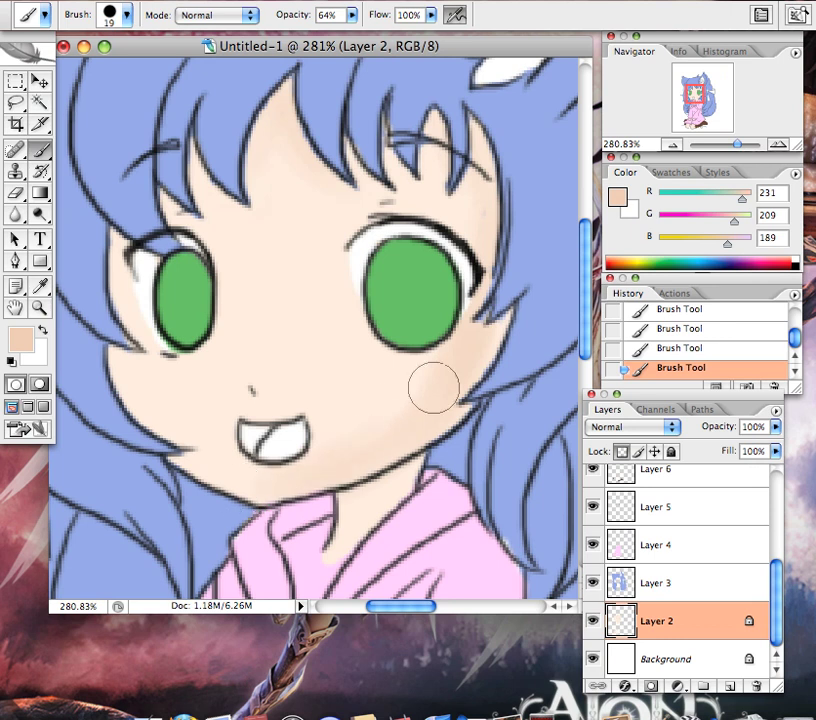
pyautogui.moveTo(439, 359); pyautogui.dragTo(345, 450)
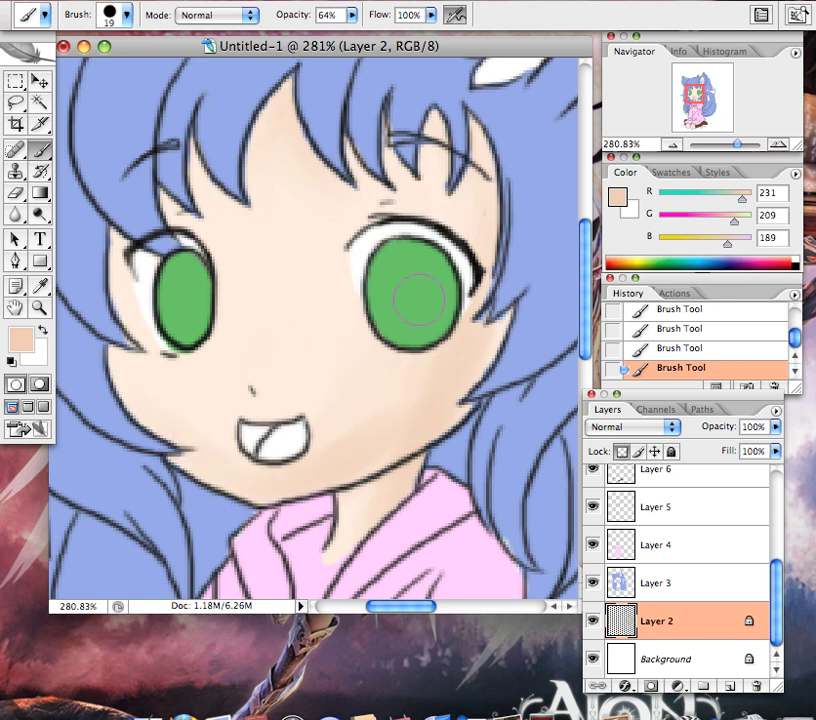
# View the whole drawing at 100% and undo the last three brush strokes.
pyautogui.click(48, 309)
pyautogui.doubleClick(42, 309)
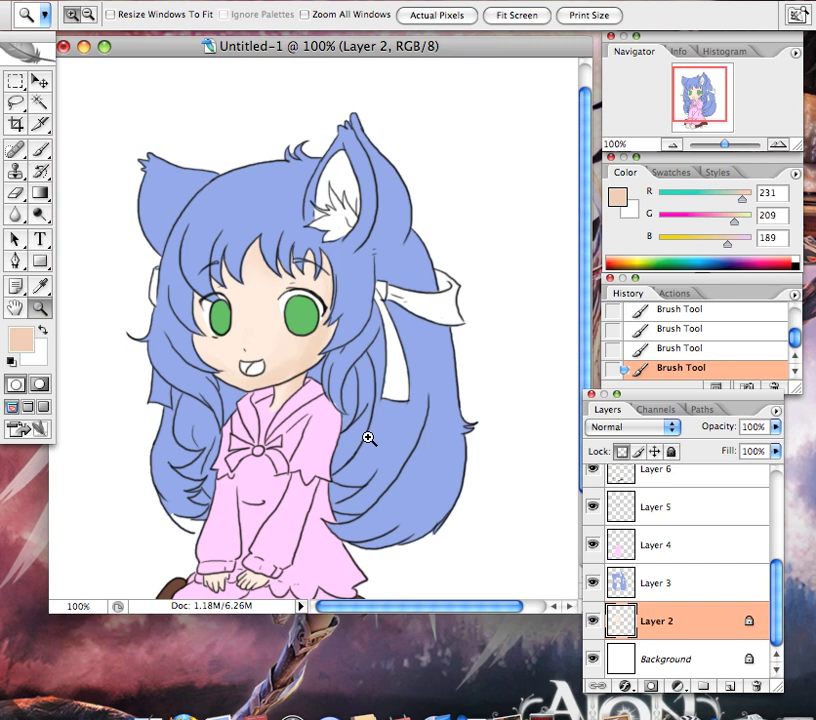
pyautogui.press('super+alt+z')
pyautogui.press('super+alt+z')
pyautogui.press('super+alt+z')
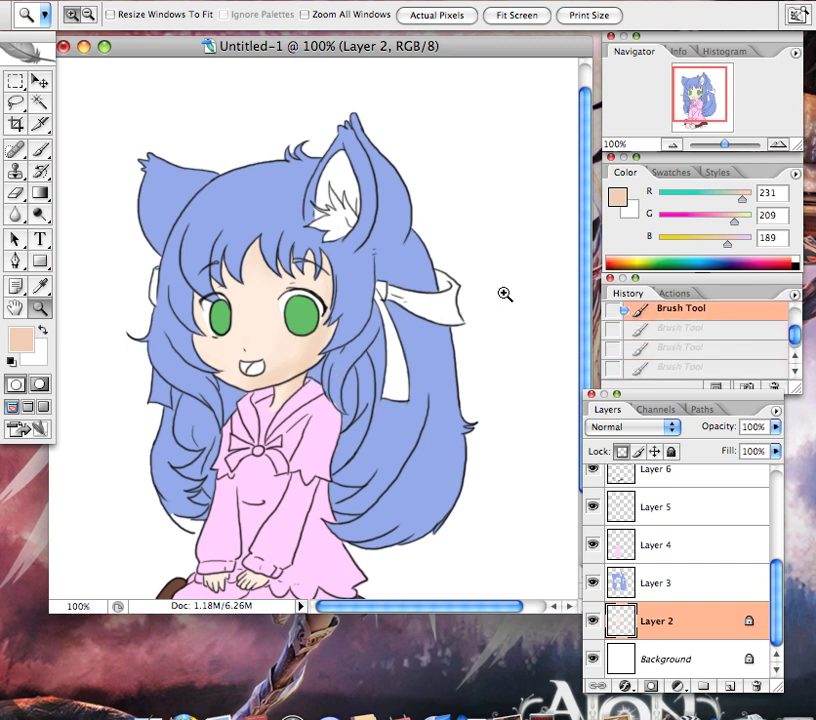
# Shade both hands below the sleeve cuffs on Layer 2 with the darker skin tone.
pyautogui.moveTo(583, 265); pyautogui.dragTo(587, 340)
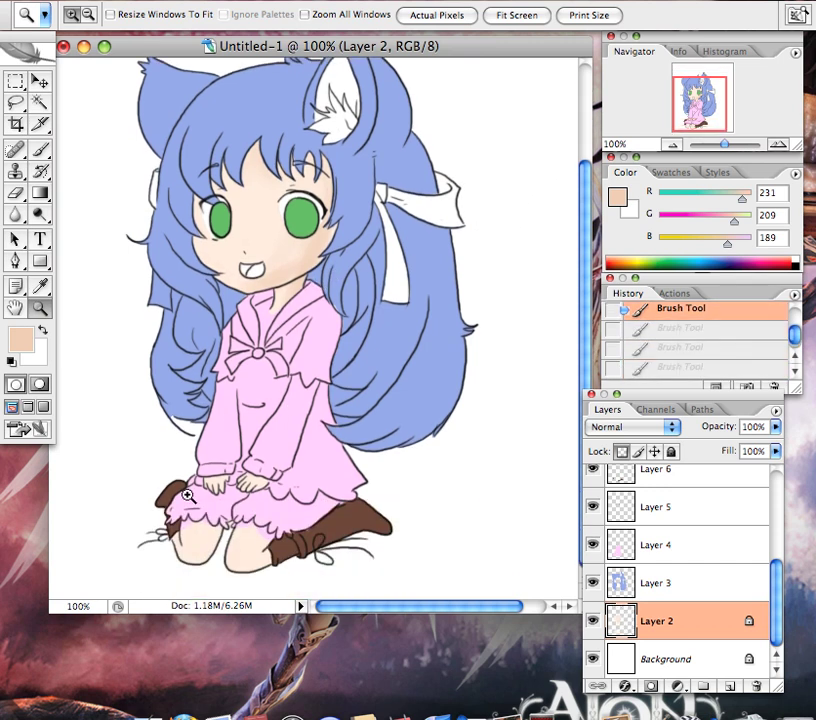
pyautogui.moveTo(339, 543); pyautogui.dragTo(339, 543)
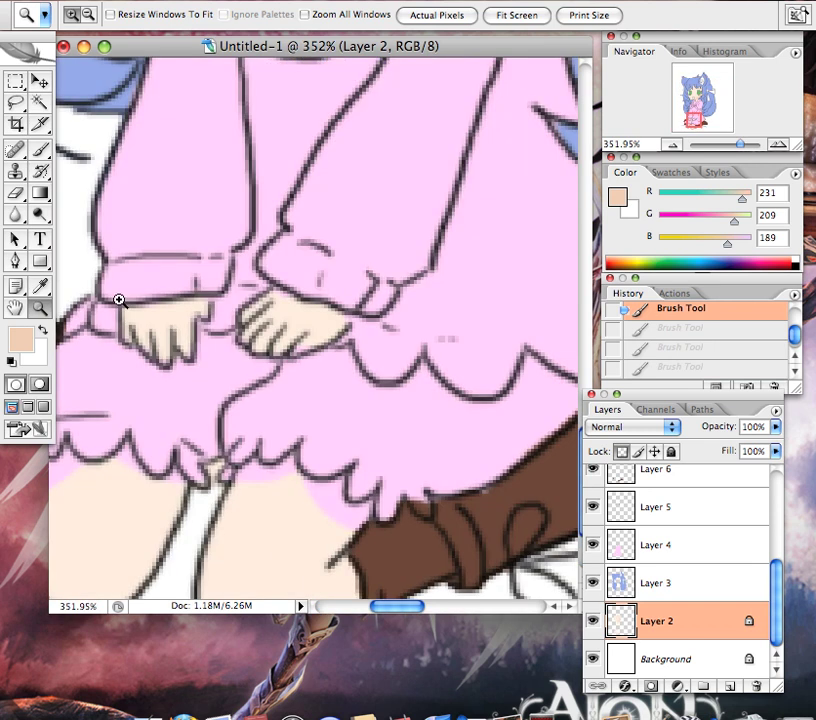
pyautogui.click(41, 148)
pyautogui.moveTo(295, 305); pyautogui.dragTo(311, 289)
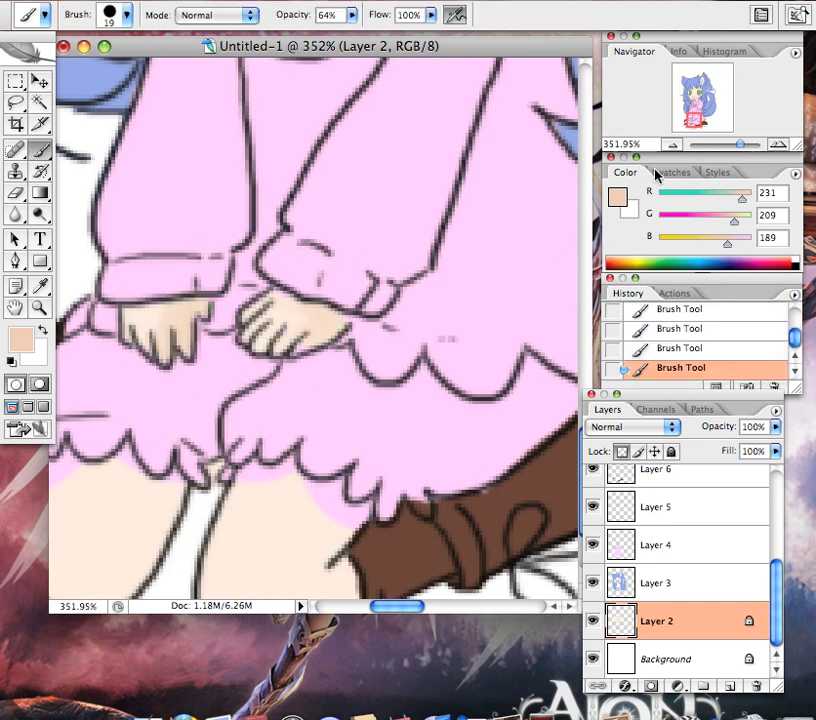
# Shade the edges and undersides of both knees on Layer 2 with the darker skin tone.
pyautogui.moveTo(695, 118); pyautogui.dragTo(694, 124)
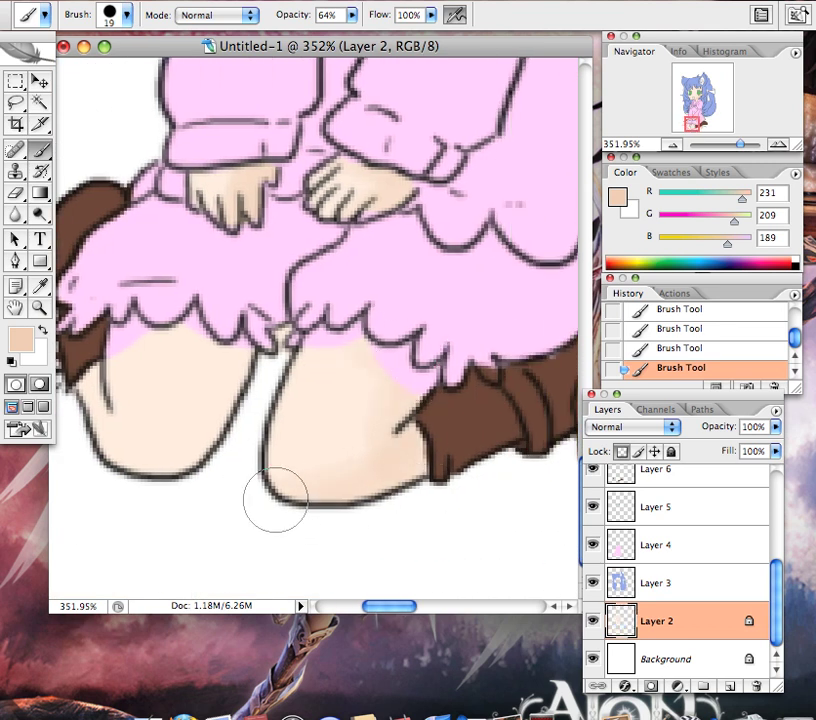
pyautogui.moveTo(196, 455); pyautogui.dragTo(239, 320)
pyautogui.moveTo(205, 419); pyautogui.dragTo(130, 469)
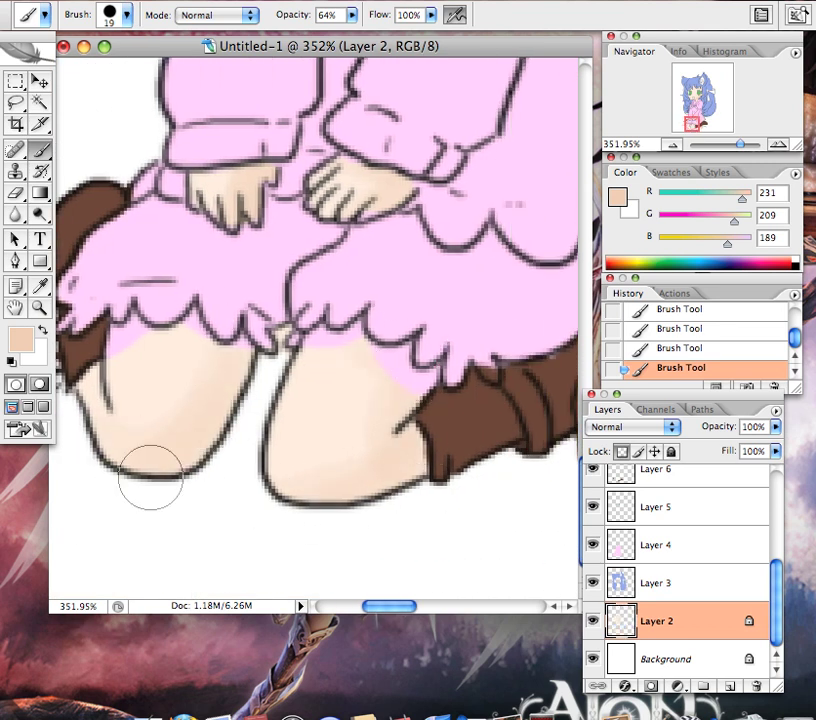
pyautogui.doubleClick(40, 308)
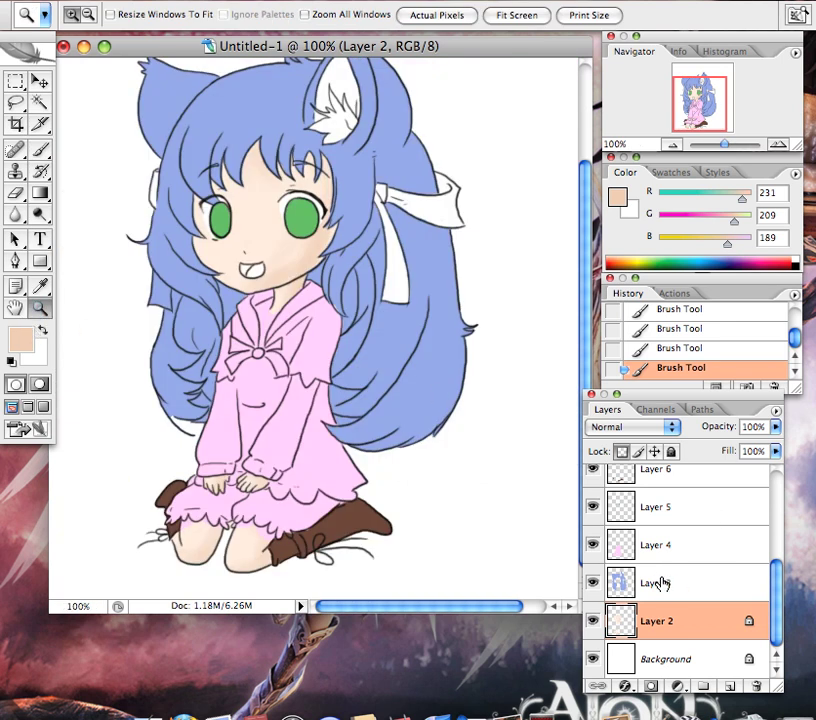
# On Layer 3, sample the blue hair colour and darken it to RGB 112, 131, 184 for brush shading.
pyautogui.click(661, 581)
pyautogui.click(41, 288)
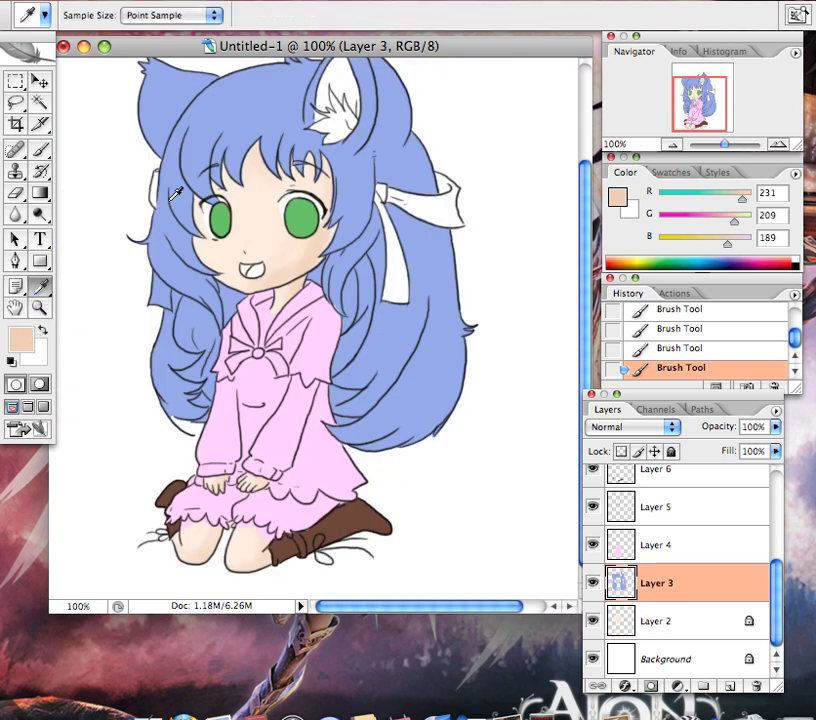
pyautogui.click(177, 185)
pyautogui.click(21, 340)
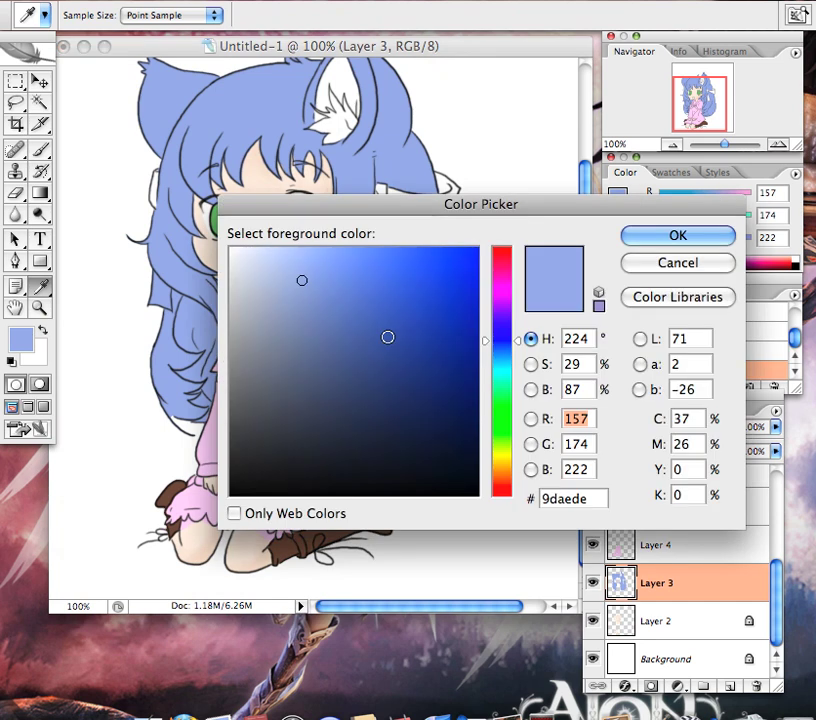
pyautogui.moveTo(320, 315); pyautogui.dragTo(328, 316)
pyautogui.click(677, 235)
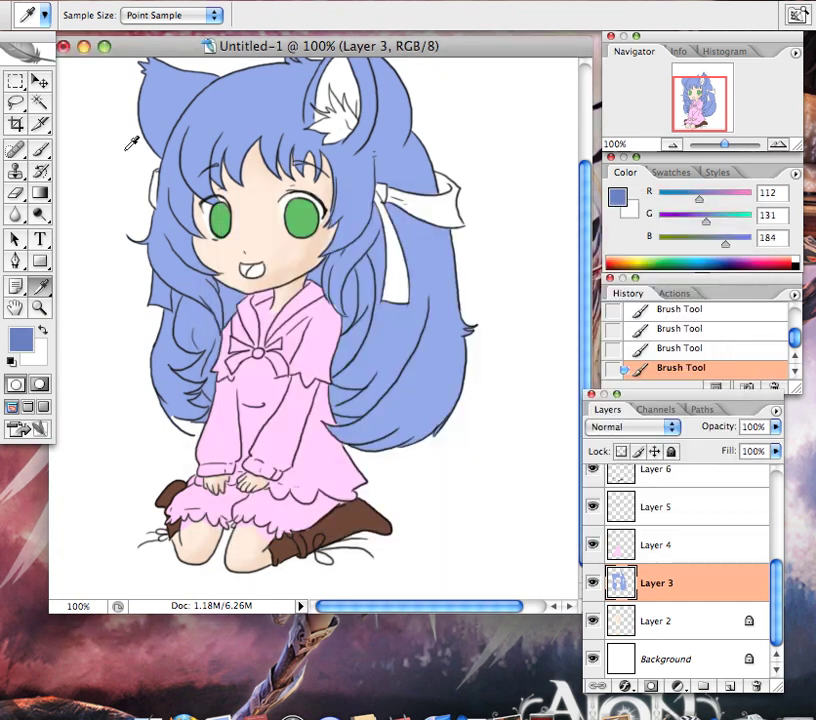
pyautogui.click(46, 151)
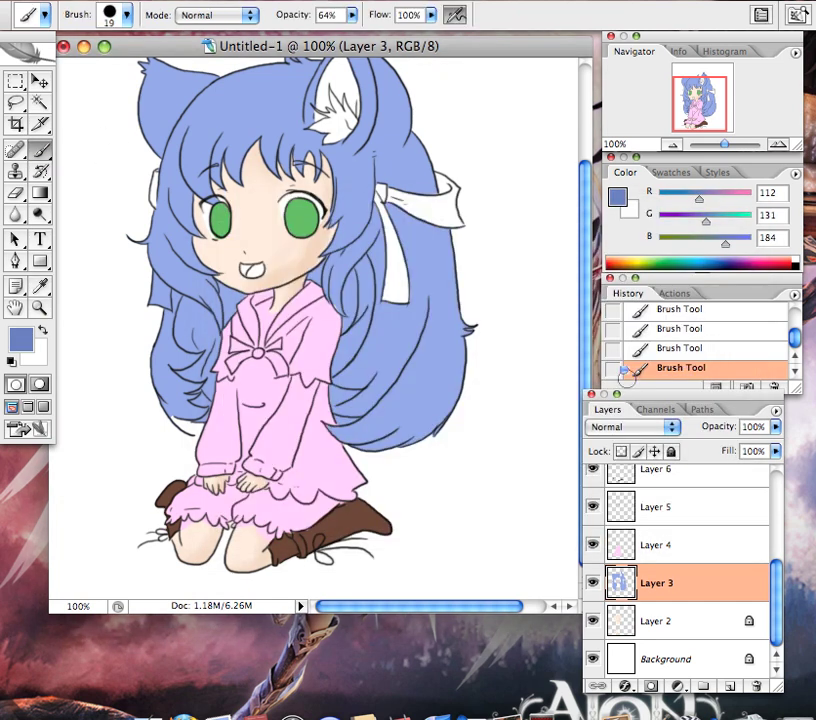
# Lock Layer 3's transparent pixels and set the brush diameter to 24 px, keeping Layer 3 above Layer 2.
pyautogui.click(621, 453)
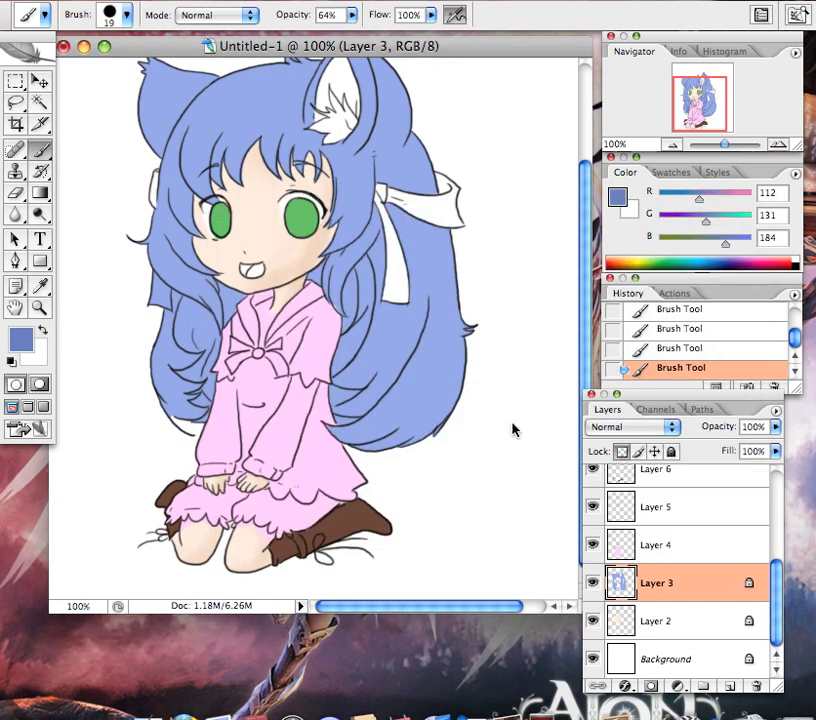
pyautogui.click(127, 15)
pyautogui.moveTo(45, 66); pyautogui.dragTo(49, 66)
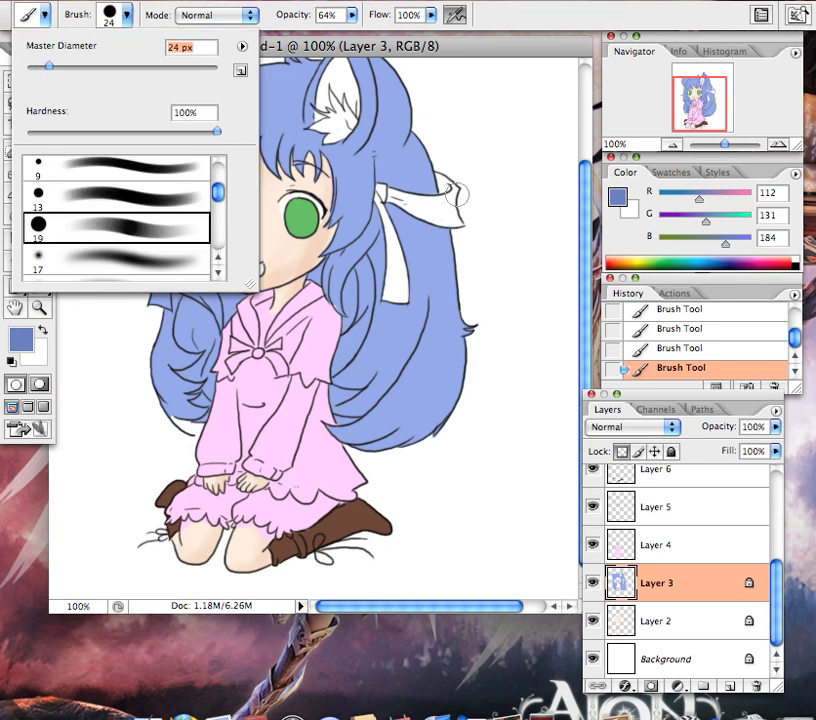
pyautogui.hotkey('ctrl', '[')
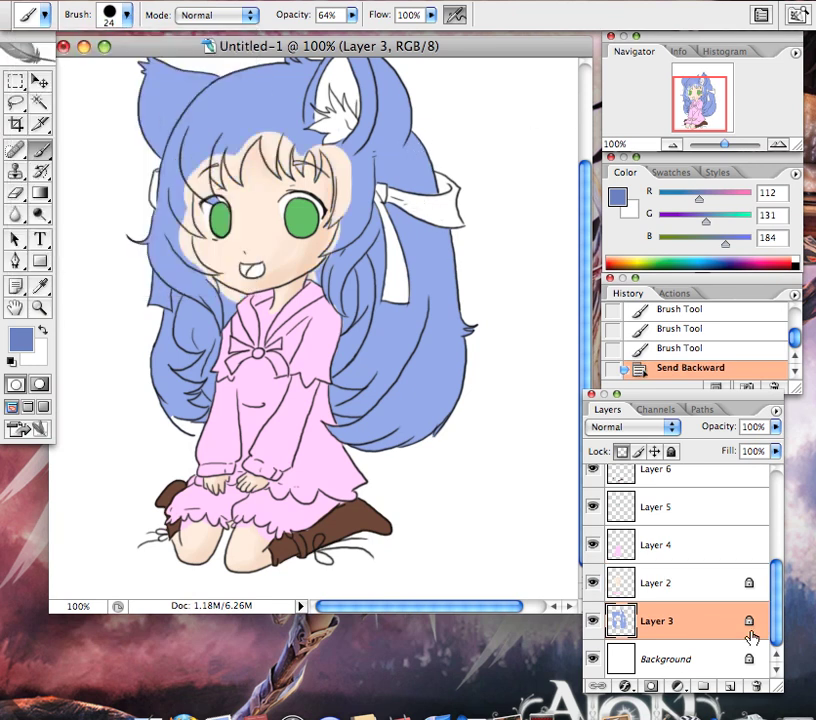
pyautogui.hotkey('ctrl', ']')
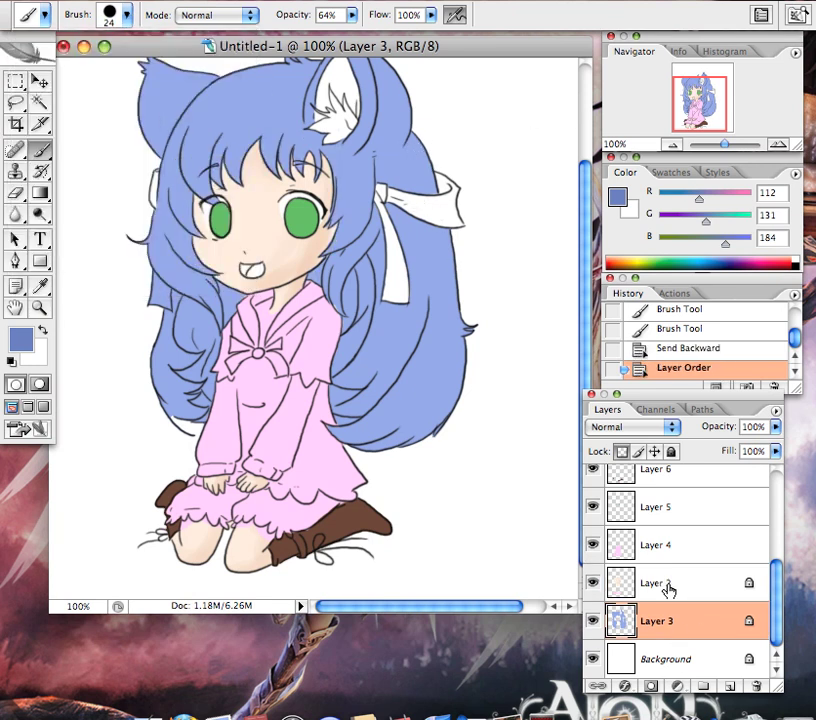
# Shade the long back hair and the locks beside the dress on Layer 3 with the darker blue.
pyautogui.moveTo(414, 146)
pyautogui.mouseDown()
pyautogui.moveTo(443, 181)
pyautogui.moveTo(397, 127)
pyautogui.moveTo(450, 215)
pyautogui.mouseUp()
pyautogui.moveTo(415, 146); pyautogui.dragTo(466, 310)
pyautogui.moveTo(455, 250)
pyautogui.mouseDown()
pyautogui.moveTo(467, 308)
pyautogui.moveTo(459, 388)
pyautogui.moveTo(373, 448)
pyautogui.mouseUp()
pyautogui.moveTo(447, 397); pyautogui.dragTo(350, 446)
pyautogui.moveTo(447, 363); pyautogui.dragTo(360, 442)
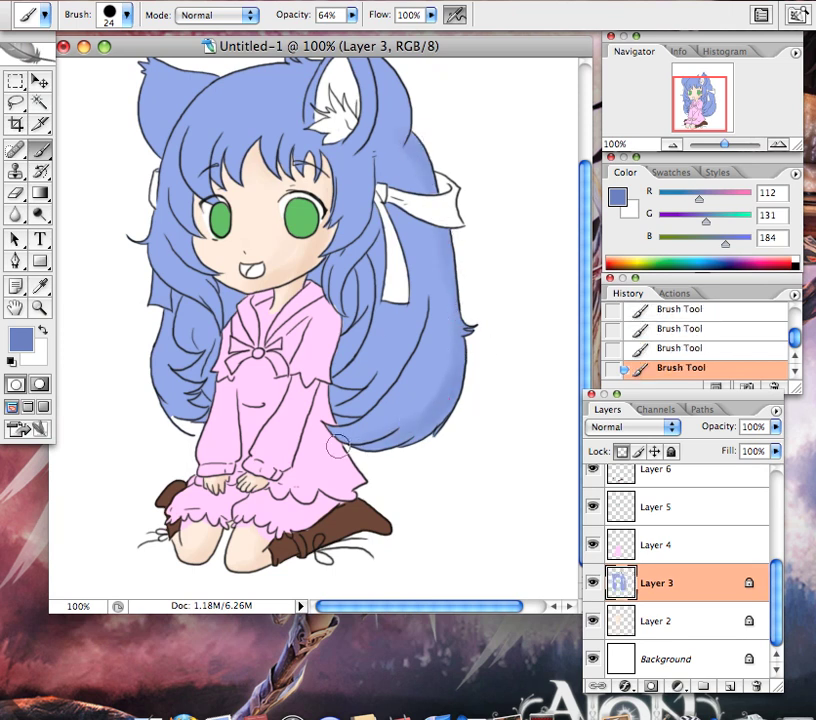
pyautogui.moveTo(421, 376)
pyautogui.mouseDown()
pyautogui.moveTo(385, 419)
pyautogui.moveTo(361, 423)
pyautogui.mouseUp()
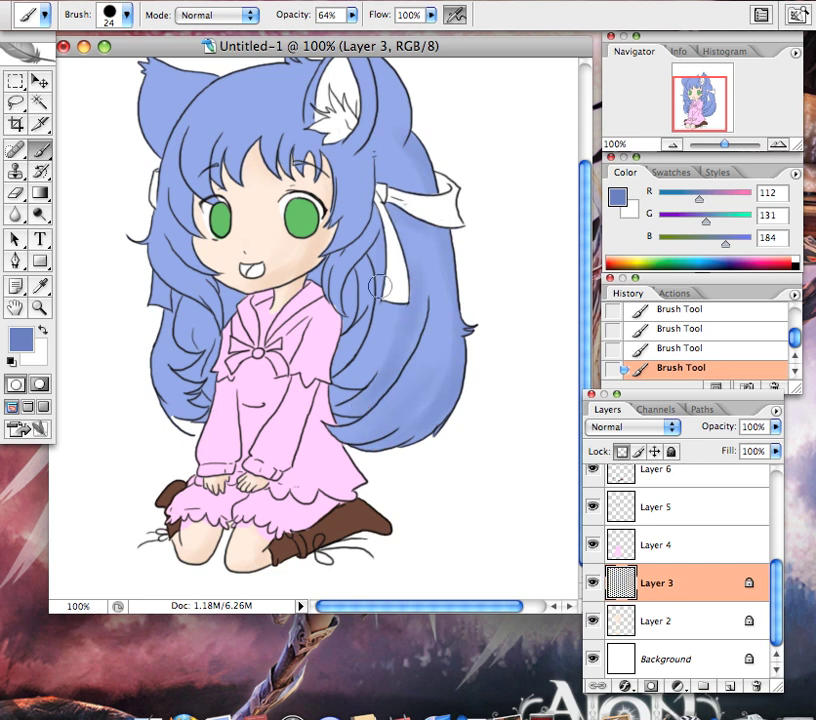
pyautogui.moveTo(364, 305)
pyautogui.mouseDown()
pyautogui.moveTo(351, 265)
pyautogui.moveTo(361, 307)
pyautogui.moveTo(367, 298)
pyautogui.moveTo(347, 350)
pyautogui.mouseUp()
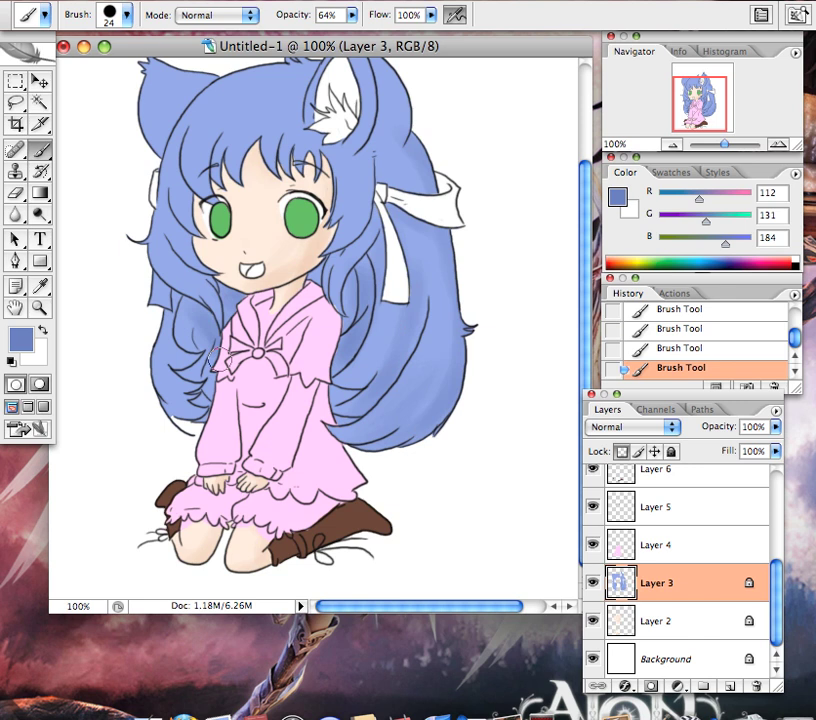
pyautogui.moveTo(166, 343)
pyautogui.mouseDown()
pyautogui.moveTo(183, 363)
pyautogui.moveTo(172, 366)
pyautogui.mouseUp()
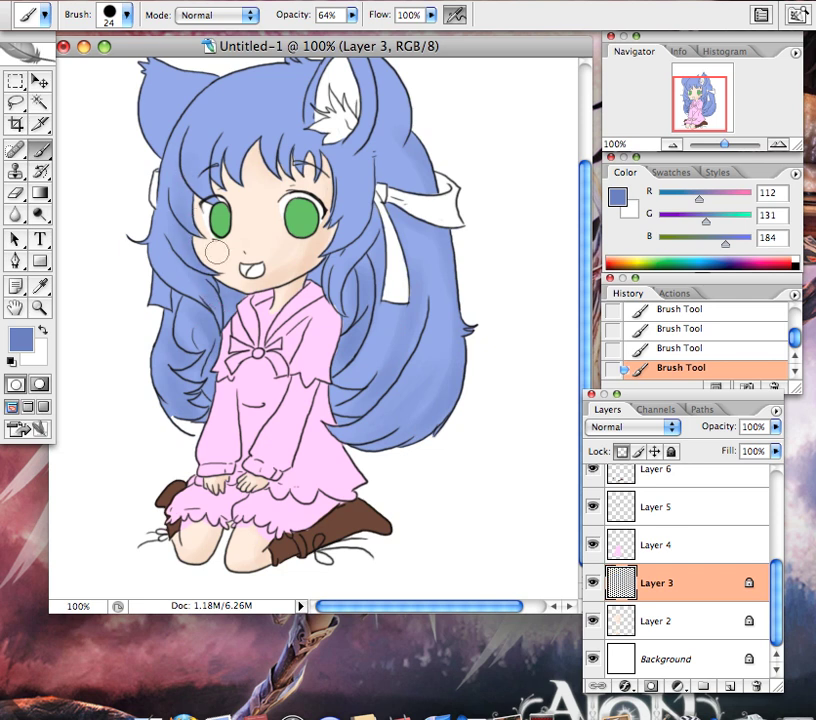
# Shade the fringe, the crown, the hair below the open cat ear and the other ear with the darker blue.
pyautogui.moveTo(260, 119); pyautogui.dragTo(228, 216)
pyautogui.moveTo(224, 122); pyautogui.dragTo(226, 171)
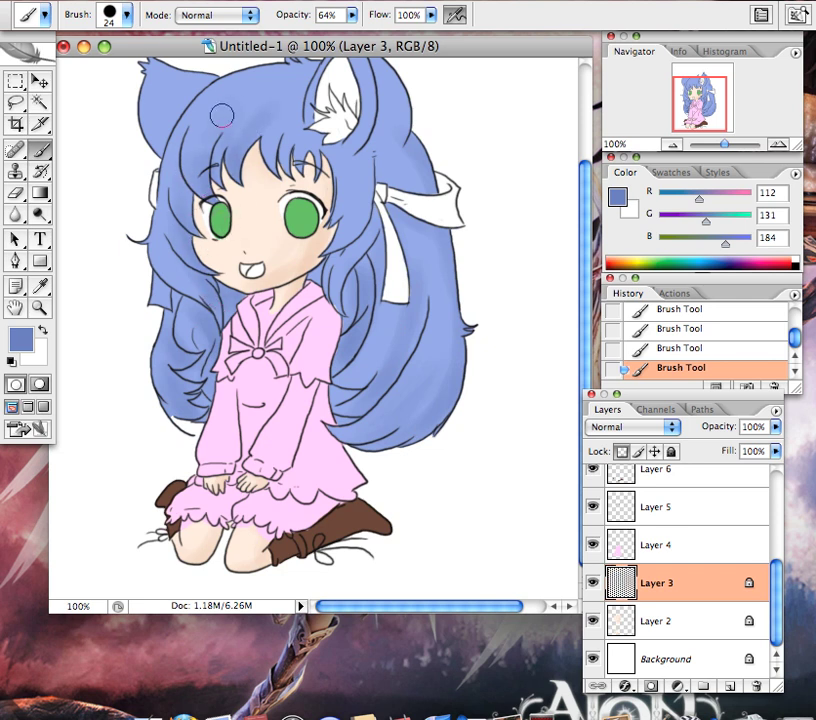
pyautogui.moveTo(280, 181); pyautogui.dragTo(301, 184)
pyautogui.moveTo(298, 116)
pyautogui.mouseDown()
pyautogui.moveTo(311, 155)
pyautogui.moveTo(341, 192)
pyautogui.moveTo(338, 240)
pyautogui.mouseUp()
pyautogui.moveTo(585, 250); pyautogui.dragTo(578, 177)
pyautogui.moveTo(356, 114)
pyautogui.mouseDown()
pyautogui.moveTo(393, 208)
pyautogui.moveTo(376, 177)
pyautogui.moveTo(390, 199)
pyautogui.moveTo(397, 239)
pyautogui.mouseUp()
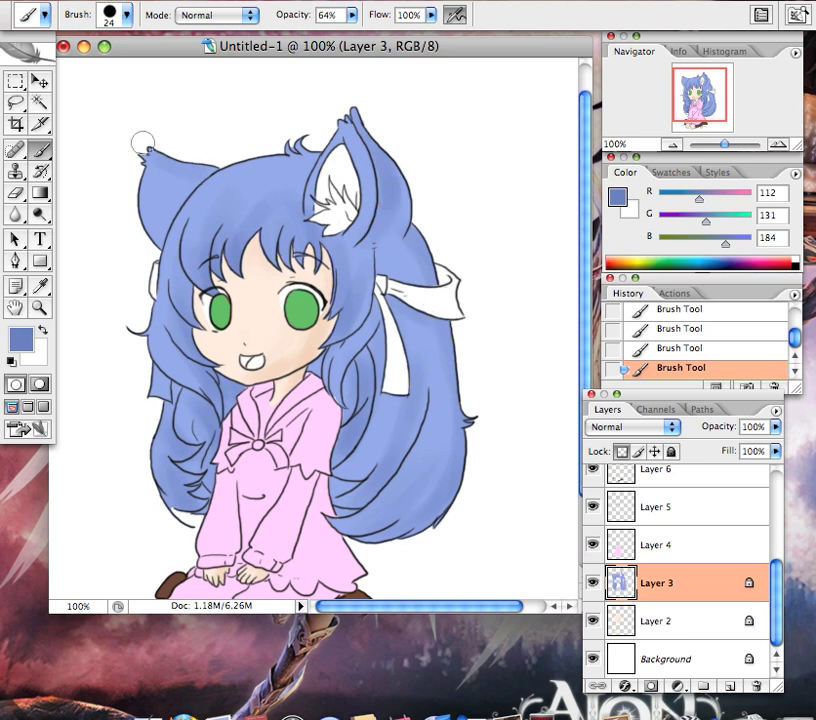
pyautogui.moveTo(146, 137)
pyautogui.mouseDown()
pyautogui.moveTo(202, 162)
pyautogui.moveTo(180, 179)
pyautogui.moveTo(189, 195)
pyautogui.moveTo(169, 206)
pyautogui.moveTo(154, 237)
pyautogui.moveTo(168, 231)
pyautogui.moveTo(152, 148)
pyautogui.moveTo(184, 171)
pyautogui.moveTo(164, 214)
pyautogui.moveTo(196, 181)
pyautogui.mouseUp()
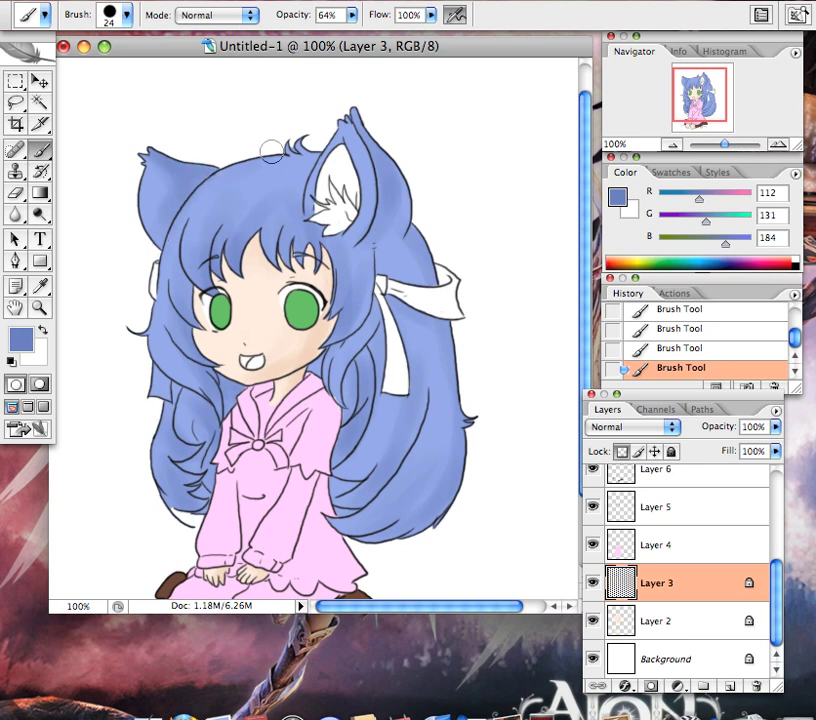
# Unlock Layer 3's transparent pixels, erase the blue covering the ribbon tail beside the hair, and restore Layer 3 above Layer 2.
pyautogui.click(38, 309)
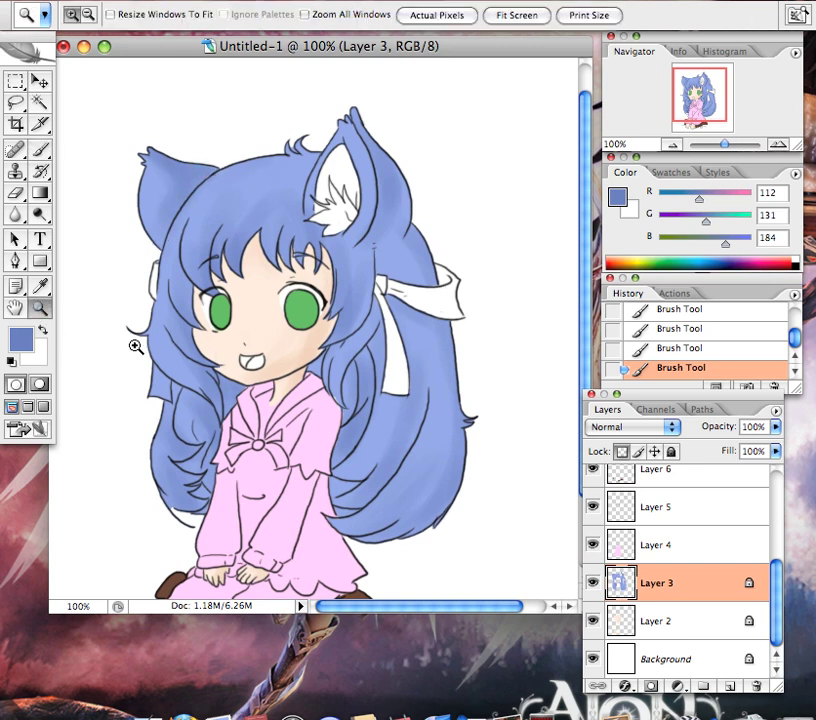
pyautogui.moveTo(90, 346); pyautogui.dragTo(131, 389)
pyautogui.press('super+[')
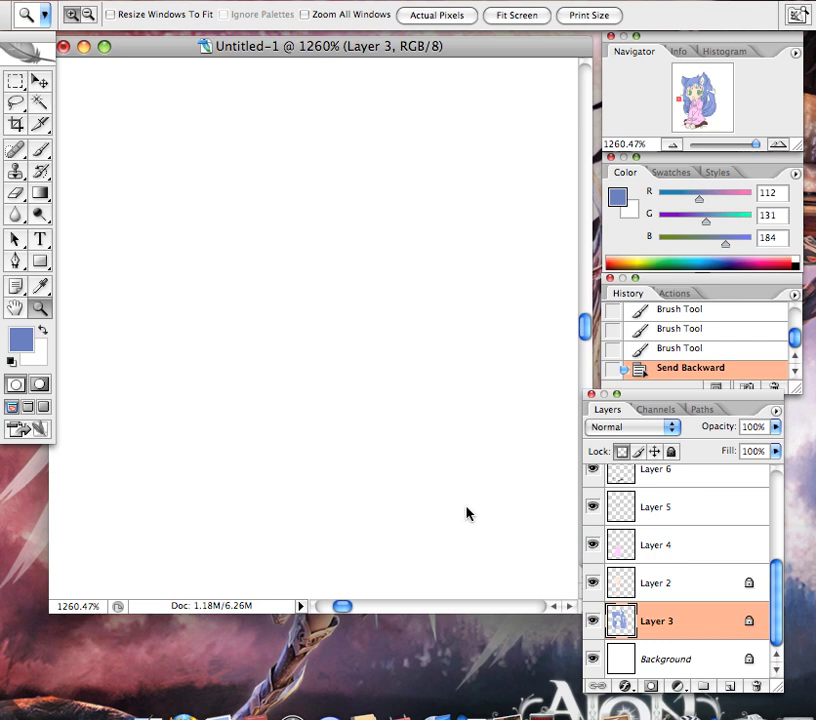
pyautogui.doubleClick(42, 310)
pyautogui.moveTo(149, 341); pyautogui.dragTo(254, 375)
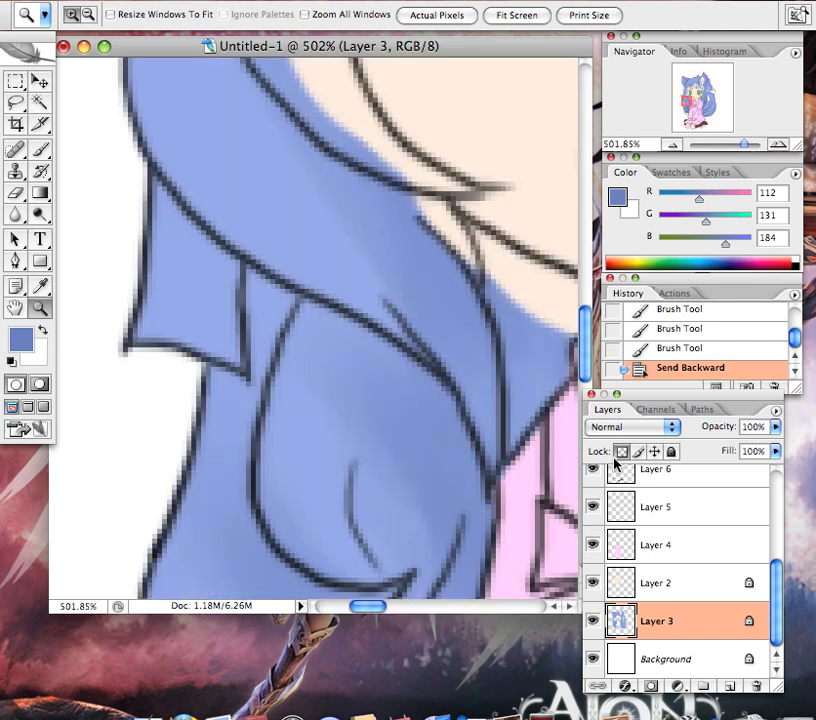
pyautogui.press('e')
pyautogui.moveTo(165, 274)
pyautogui.mouseDown()
pyautogui.moveTo(140, 193)
pyautogui.moveTo(210, 262)
pyautogui.moveTo(201, 246)
pyautogui.moveTo(225, 295)
pyautogui.moveTo(231, 350)
pyautogui.moveTo(131, 327)
pyautogui.moveTo(137, 341)
pyautogui.moveTo(157, 331)
pyautogui.moveTo(192, 292)
pyautogui.mouseUp()
pyautogui.doubleClick(39, 308)
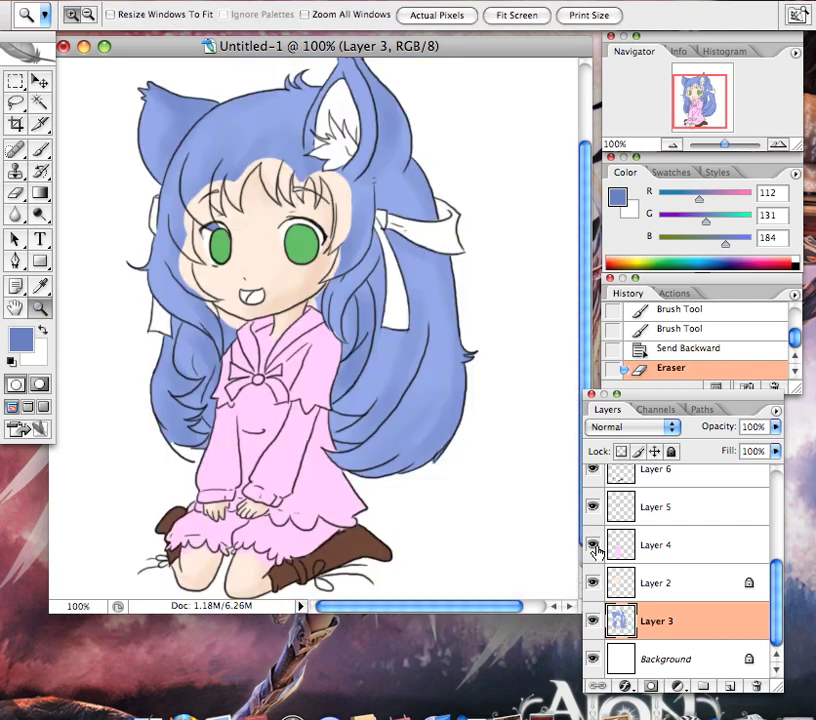
pyautogui.moveTo(687, 625); pyautogui.dragTo(677, 585)
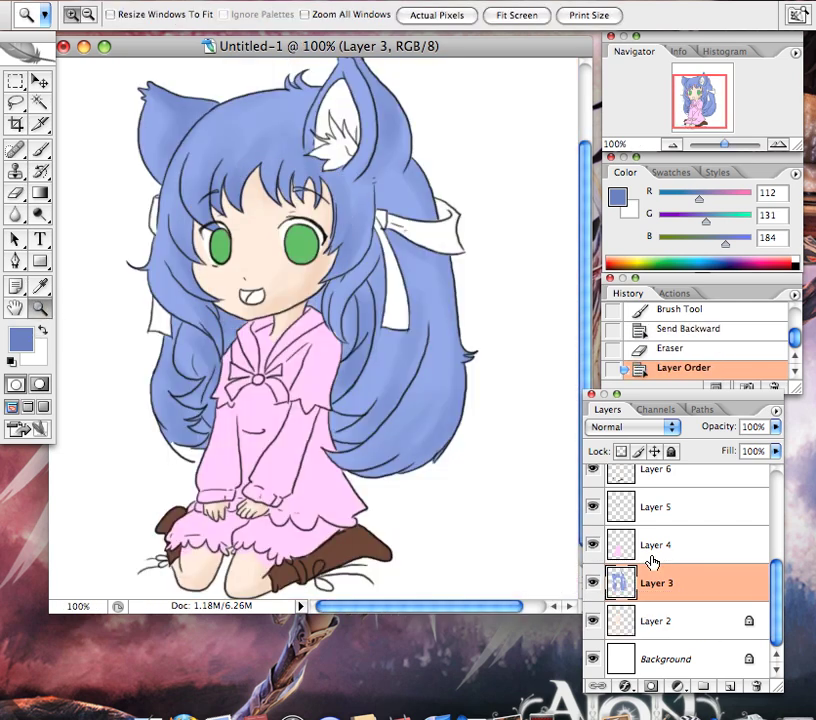
# On Layer 4, sample the dress pink and darken the foreground colour to RGB 213, 174, 213.
pyautogui.click(652, 562)
pyautogui.click(255, 411)
pyautogui.click(16, 344)
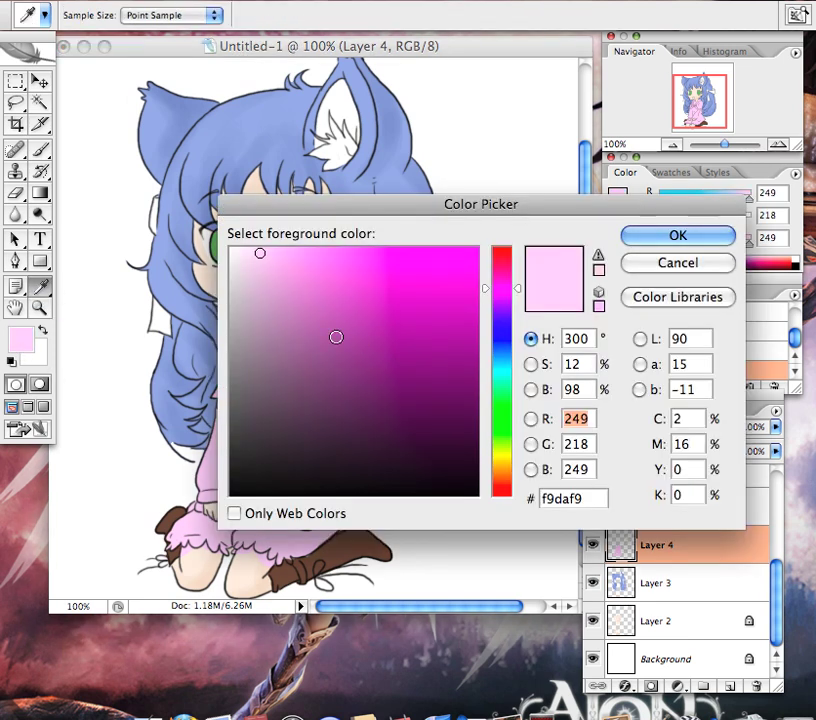
pyautogui.click(281, 292)
pyautogui.moveTo(281, 293); pyautogui.dragTo(275, 288)
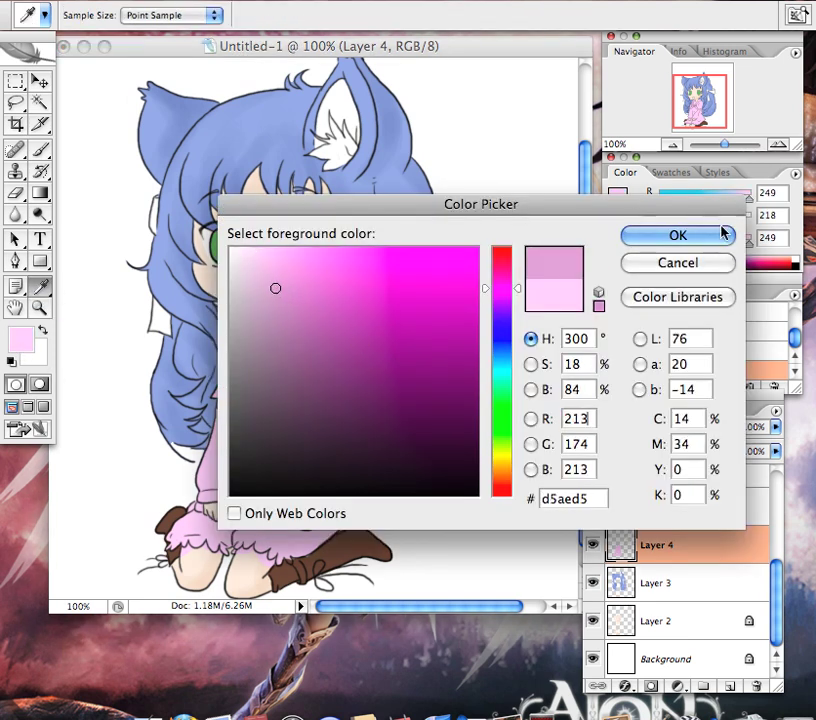
pyautogui.click(671, 238)
# Lock Layer 4's transparent pixels and brush darker pink shading along the dress collar, shoulder and upper sleeve.
pyautogui.click(42, 309)
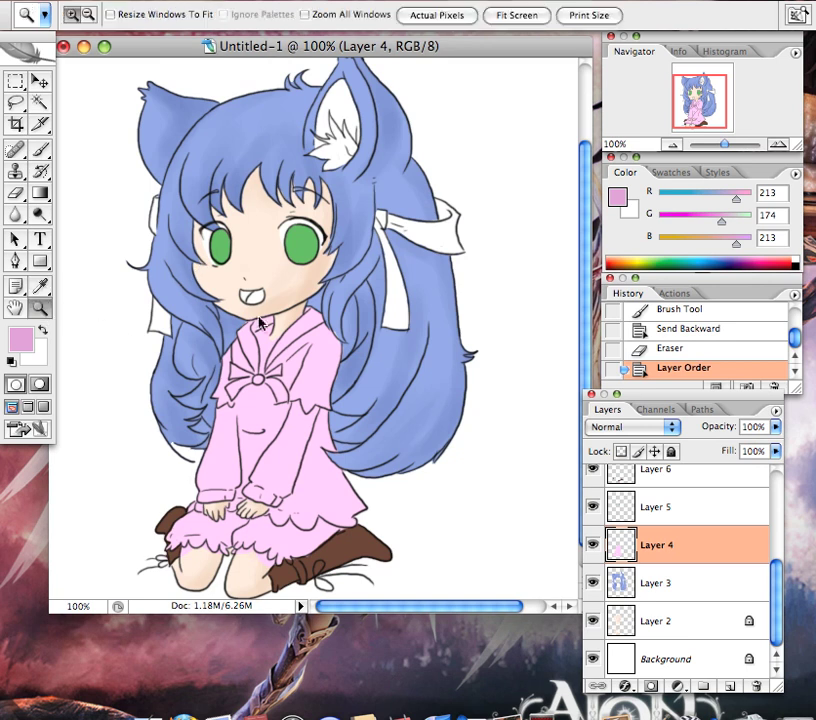
pyautogui.moveTo(450, 606); pyautogui.dragTo(445, 600)
pyautogui.click(42, 148)
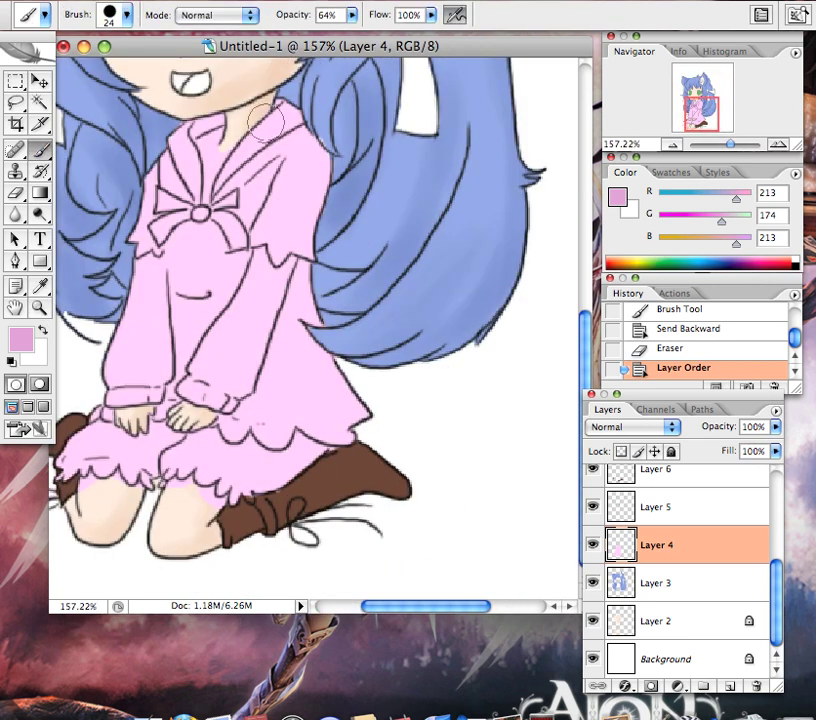
pyautogui.moveTo(301, 125)
pyautogui.mouseDown()
pyautogui.moveTo(274, 100)
pyautogui.moveTo(288, 122)
pyautogui.mouseUp()
pyautogui.click(620, 452)
pyautogui.moveTo(288, 121)
pyautogui.mouseDown()
pyautogui.moveTo(285, 105)
pyautogui.moveTo(305, 145)
pyautogui.moveTo(252, 175)
pyautogui.mouseUp()
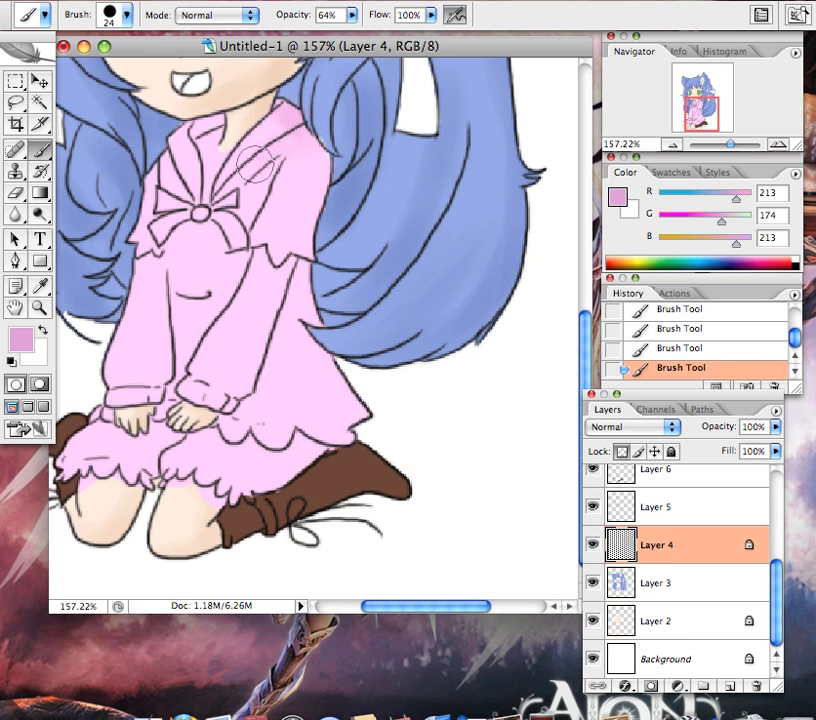
pyautogui.moveTo(312, 148)
pyautogui.mouseDown()
pyautogui.moveTo(302, 256)
pyautogui.moveTo(306, 236)
pyautogui.moveTo(278, 254)
pyautogui.mouseUp()
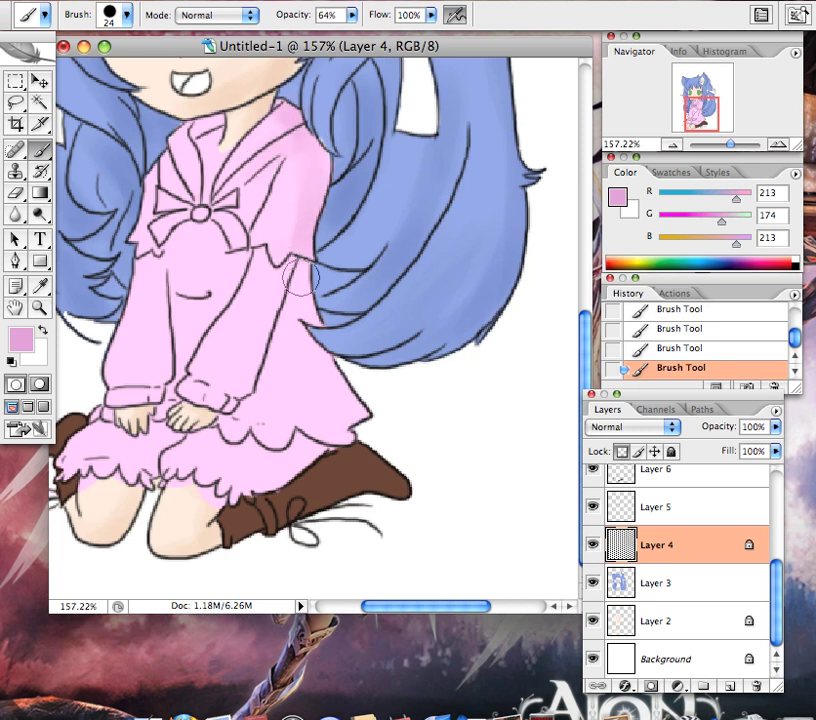
# Shade the skirt, ruffled bloomers, bodice fold and bow on Layer 4 with the darker pink.
pyautogui.moveTo(324, 332)
pyautogui.mouseDown()
pyautogui.moveTo(389, 434)
pyautogui.moveTo(340, 413)
pyautogui.moveTo(341, 422)
pyautogui.moveTo(288, 380)
pyautogui.moveTo(315, 431)
pyautogui.moveTo(312, 444)
pyautogui.moveTo(296, 436)
pyautogui.moveTo(303, 448)
pyautogui.moveTo(257, 455)
pyautogui.moveTo(288, 442)
pyautogui.mouseUp()
pyautogui.moveTo(142, 439)
pyautogui.mouseDown()
pyautogui.moveTo(180, 436)
pyautogui.moveTo(147, 451)
pyautogui.moveTo(153, 486)
pyautogui.mouseUp()
pyautogui.moveTo(202, 302)
pyautogui.mouseDown()
pyautogui.moveTo(177, 293)
pyautogui.moveTo(198, 293)
pyautogui.mouseUp()
pyautogui.moveTo(200, 230)
pyautogui.mouseDown()
pyautogui.moveTo(200, 209)
pyautogui.moveTo(203, 215)
pyautogui.mouseUp()
pyautogui.moveTo(168, 159)
pyautogui.mouseDown()
pyautogui.moveTo(194, 222)
pyautogui.moveTo(163, 214)
pyautogui.moveTo(157, 273)
pyautogui.moveTo(168, 382)
pyautogui.moveTo(173, 306)
pyautogui.moveTo(169, 350)
pyautogui.moveTo(251, 382)
pyautogui.moveTo(269, 365)
pyautogui.moveTo(261, 393)
pyautogui.moveTo(291, 323)
pyautogui.moveTo(234, 401)
pyautogui.moveTo(246, 190)
pyautogui.moveTo(232, 268)
pyautogui.mouseUp()
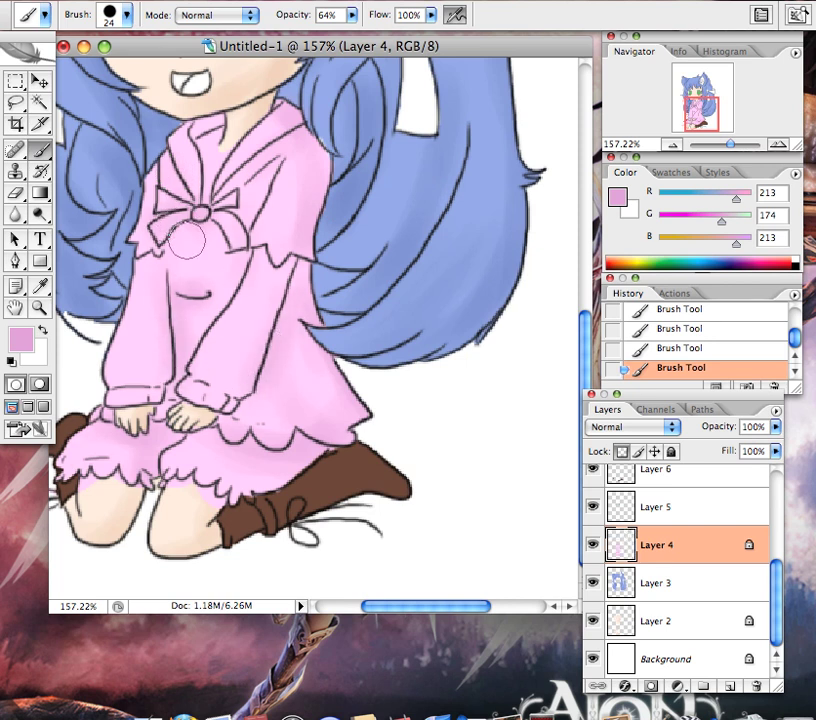
pyautogui.press('super+bracketleft')
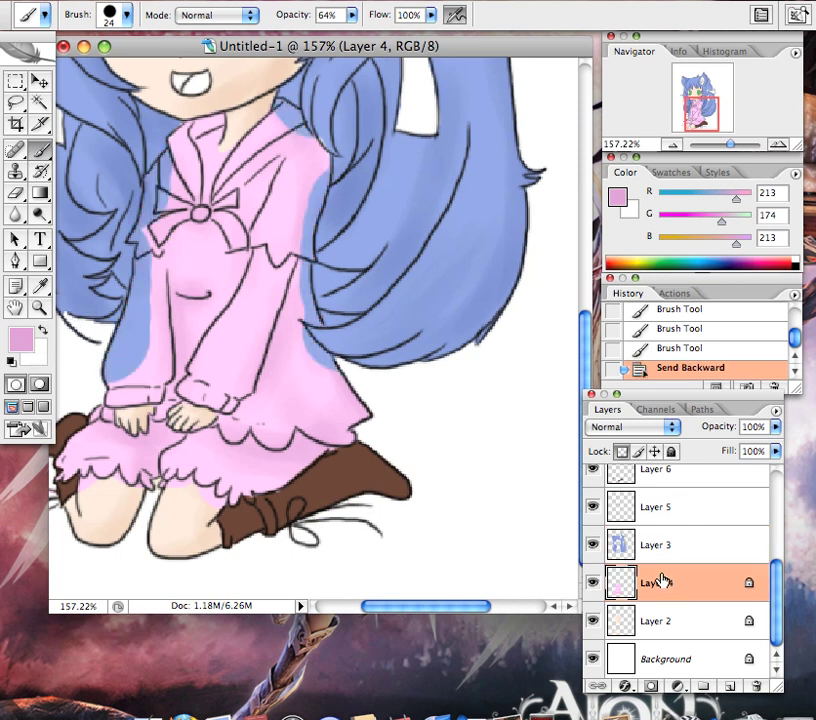
pyautogui.moveTo(660, 580); pyautogui.dragTo(665, 541)
pyautogui.press('super+bracketleft')
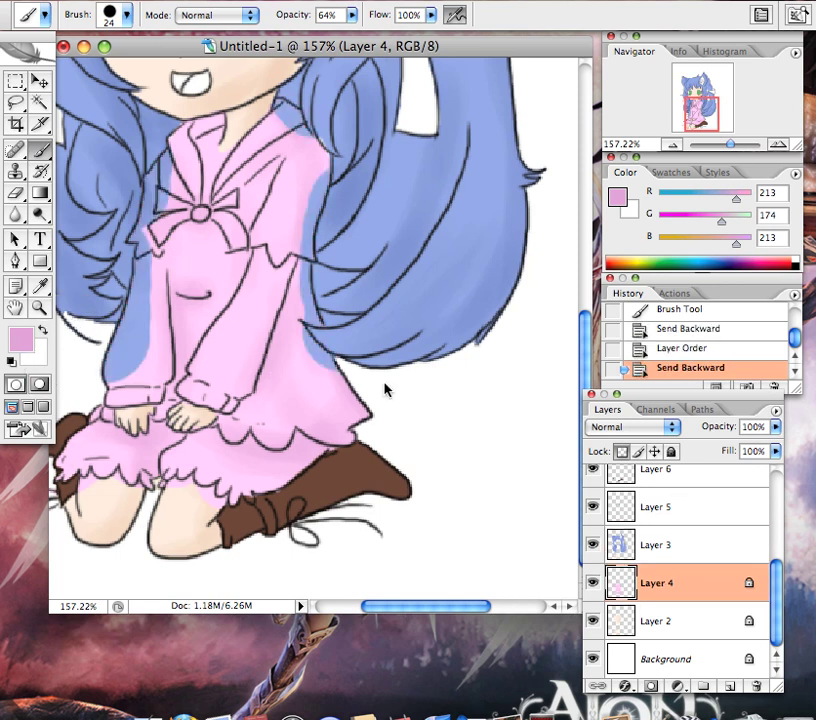
pyautogui.moveTo(655, 586); pyautogui.dragTo(657, 543)
pyautogui.press('super+bracketleft')
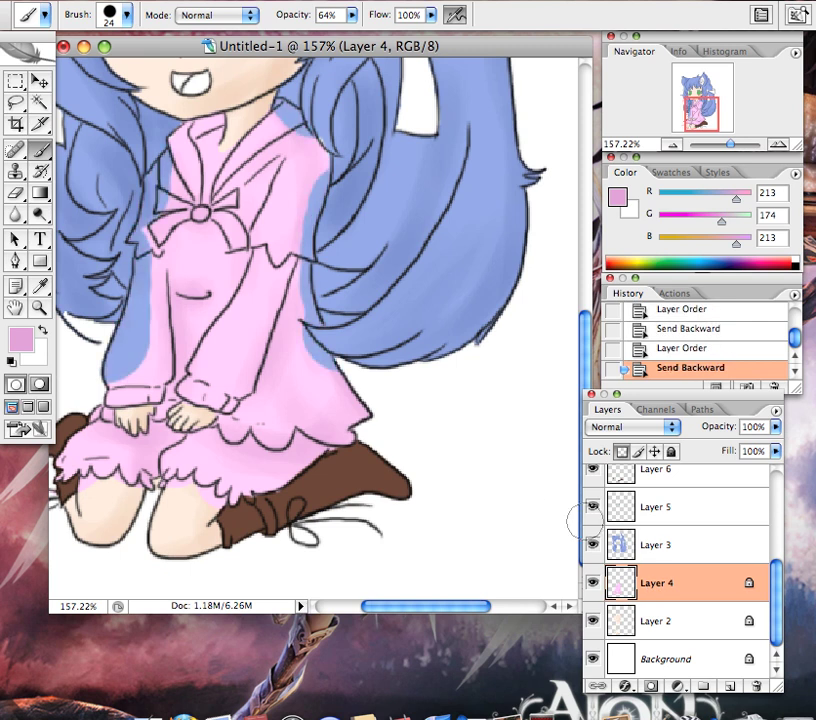
pyautogui.moveTo(655, 594); pyautogui.dragTo(659, 543)
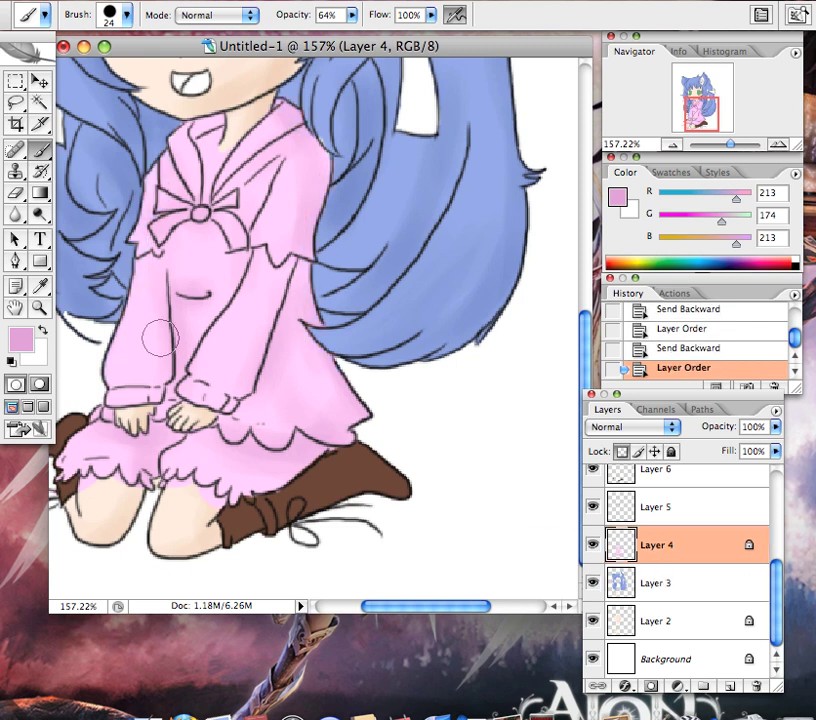
pyautogui.press('super+bracketleft')
pyautogui.moveTo(612, 574); pyautogui.dragTo(646, 540)
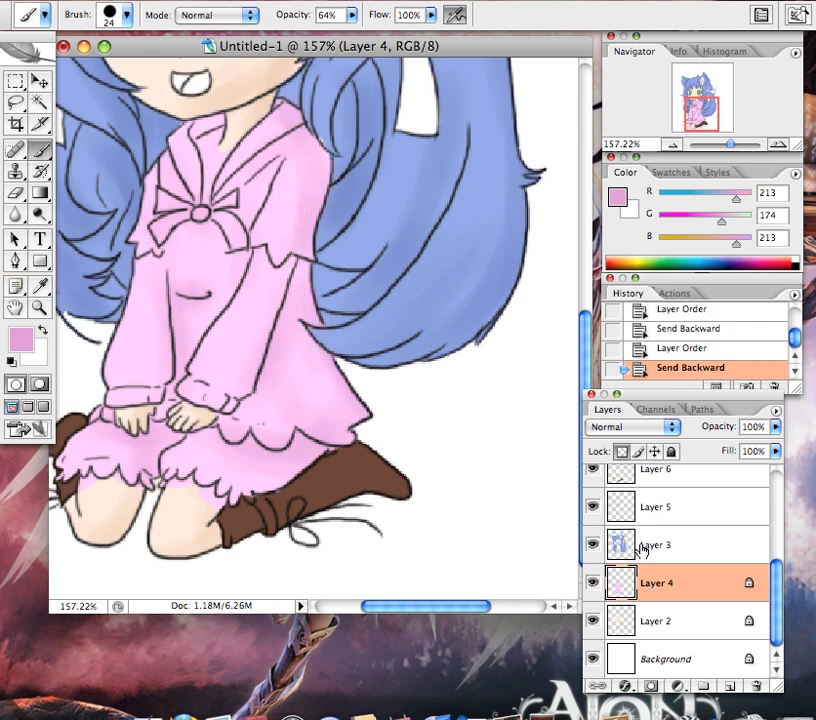
pyautogui.press('super+bracketleft')
pyautogui.press('super+bracketleft')
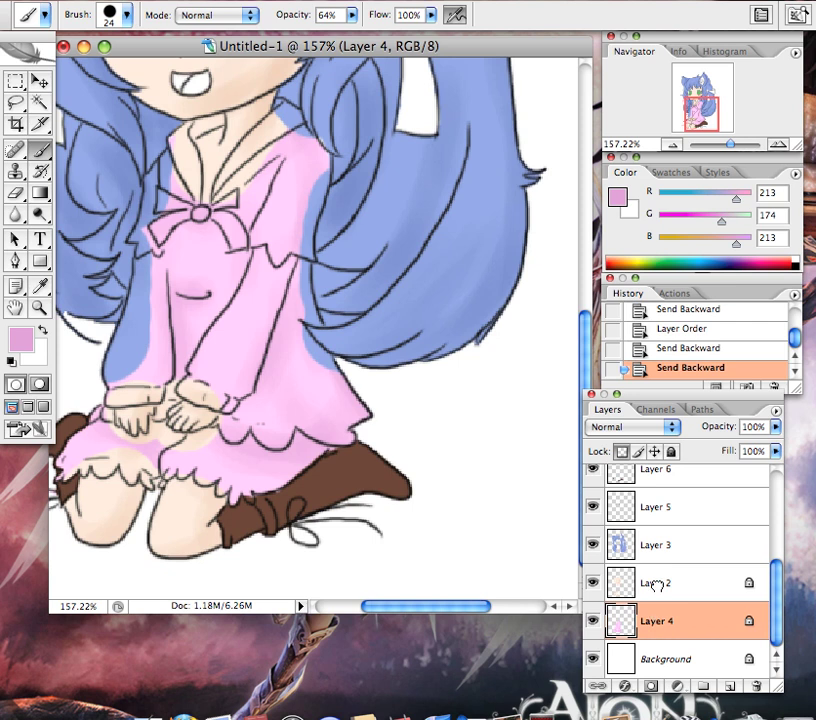
pyautogui.moveTo(606, 617); pyautogui.dragTo(612, 579)
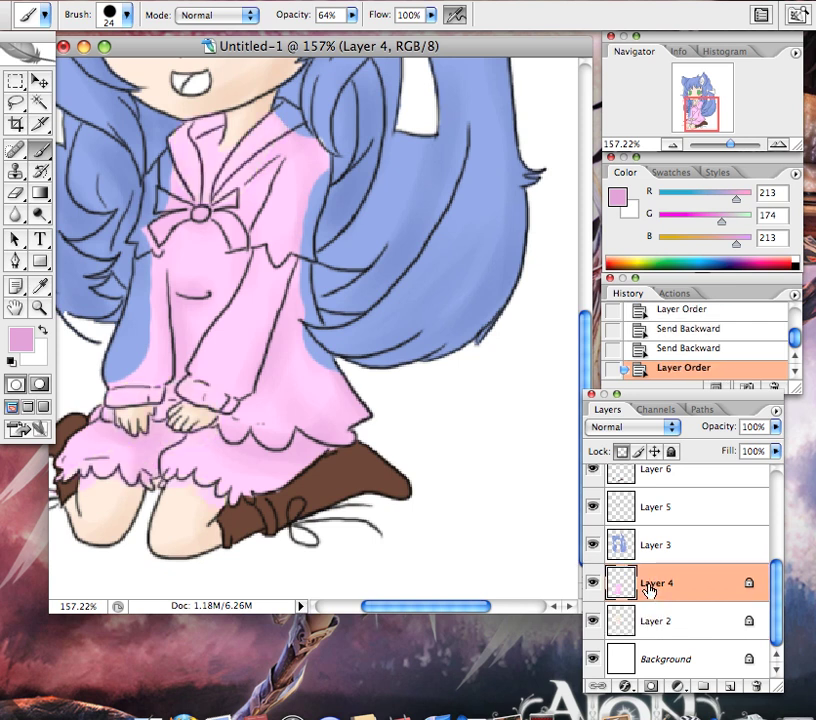
pyautogui.press('super+bracketleft')
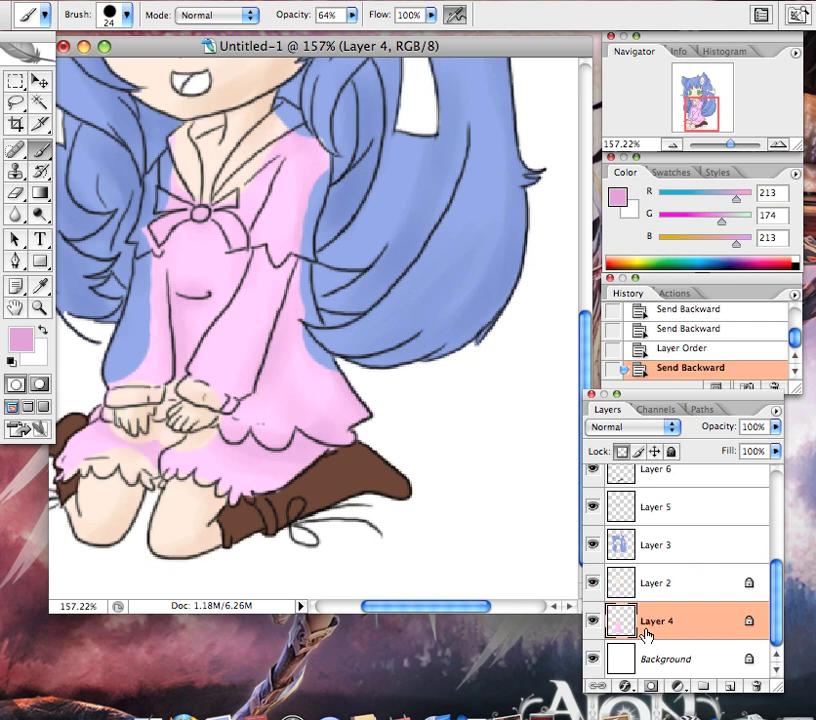
pyautogui.moveTo(662, 583); pyautogui.dragTo(661, 587)
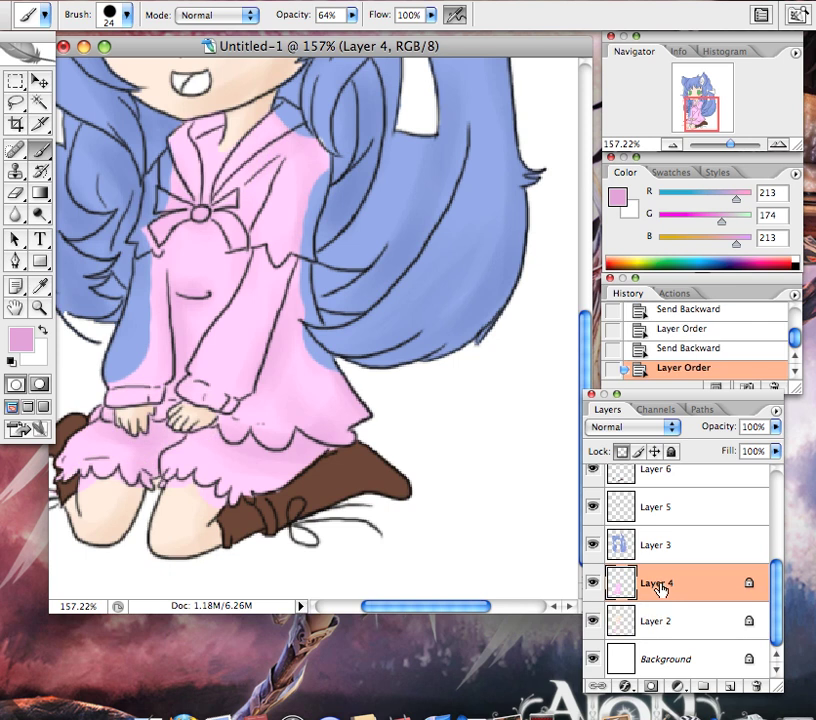
pyautogui.press('super+bracketleft')
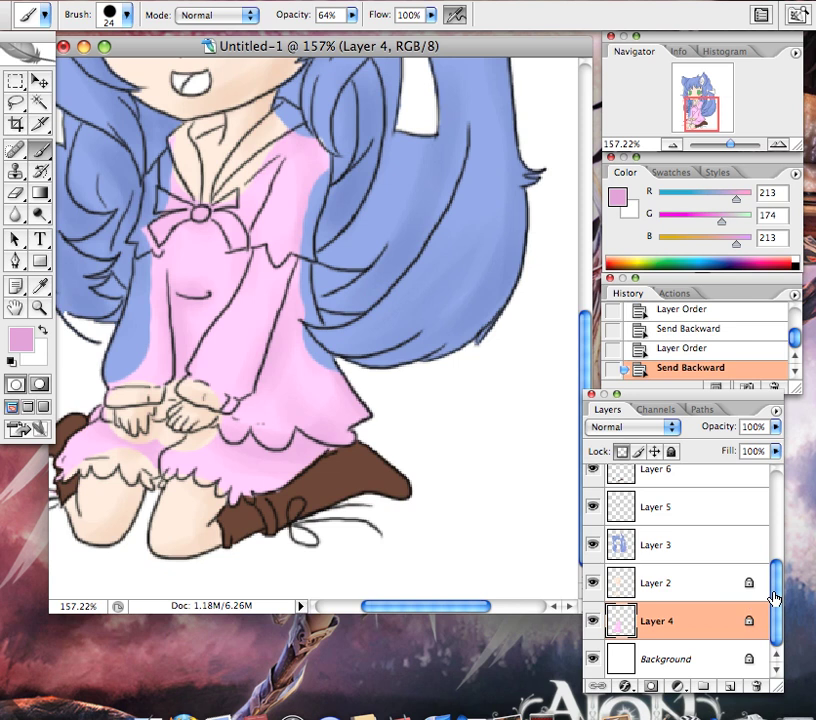
# Reorder the layers so Layer 4 sits directly above Layer 2 and Layer 3 directly below it.
pyautogui.moveTo(780, 591); pyautogui.dragTo(755, 583)
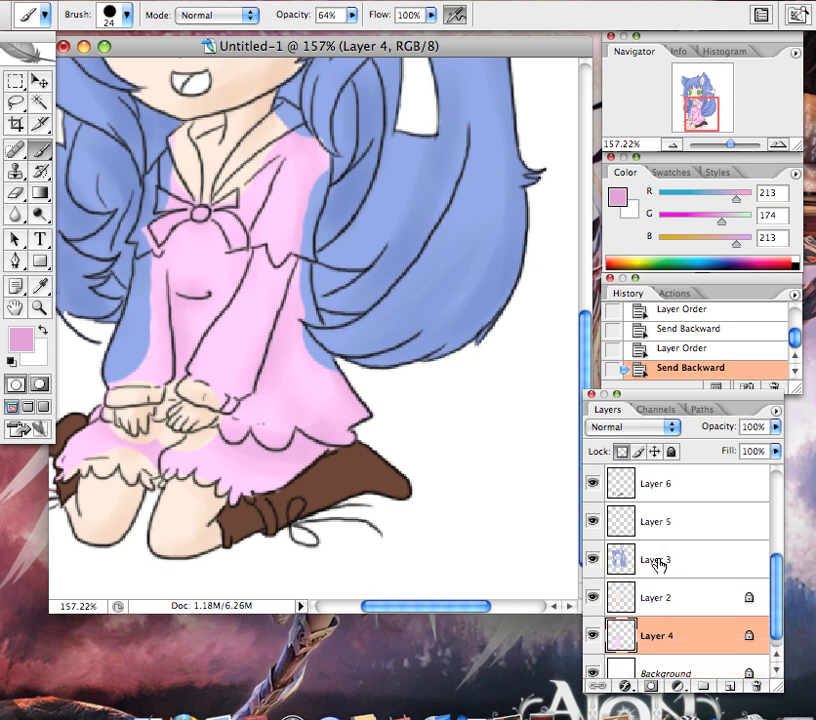
pyautogui.moveTo(670, 577)
pyautogui.mouseDown()
pyautogui.moveTo(665, 632)
pyautogui.moveTo(659, 579)
pyautogui.moveTo(637, 523)
pyautogui.moveTo(665, 546)
pyautogui.moveTo(612, 618)
pyautogui.moveTo(663, 620)
pyautogui.mouseUp()
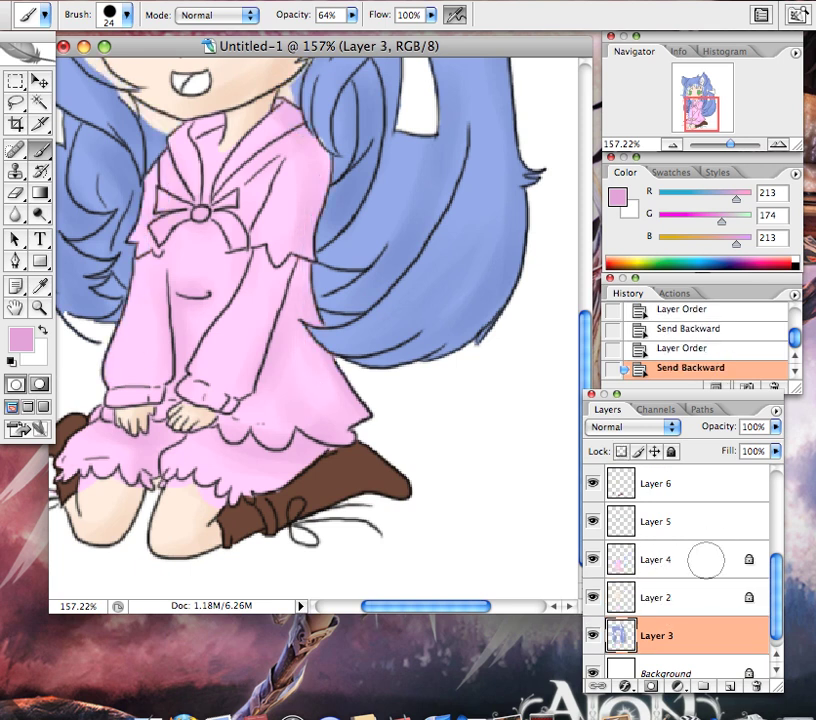
pyautogui.click(308, 3)
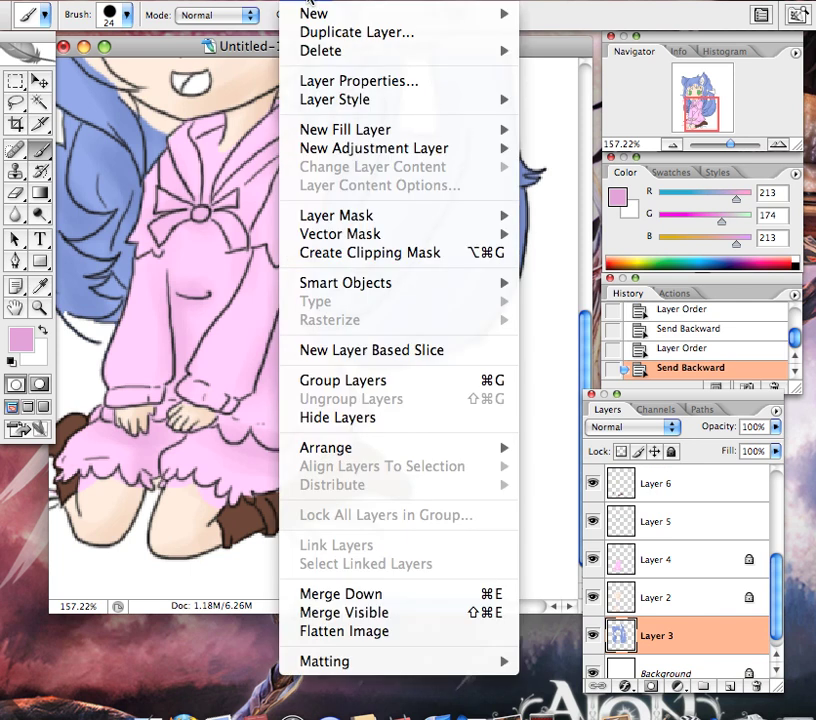
pyautogui.click(312, 4)
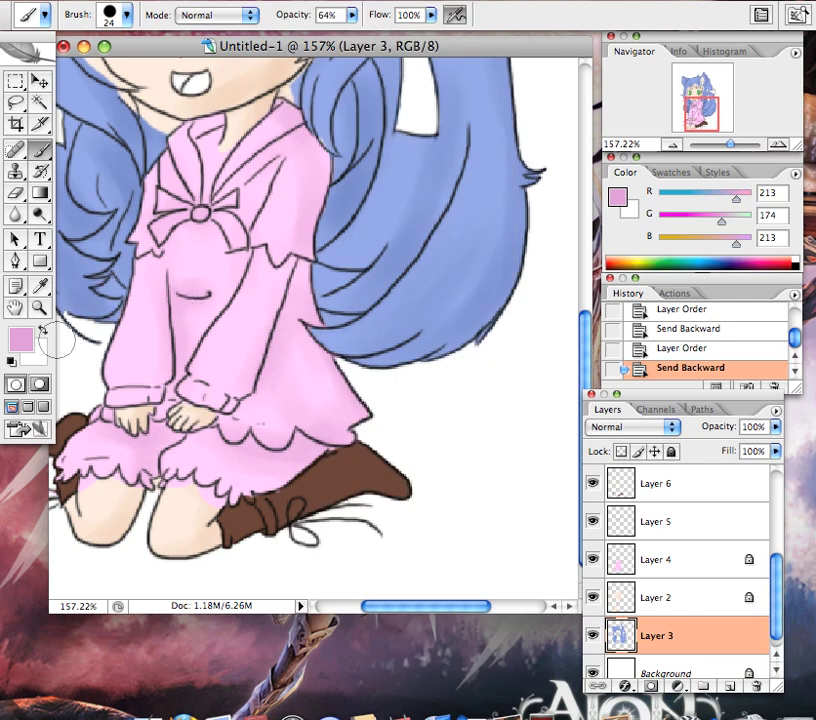
# Reorder the layers so Layer 2 sits directly above the Background, with Layer 5 between it and Layer 3.
pyautogui.doubleClick(39, 308)
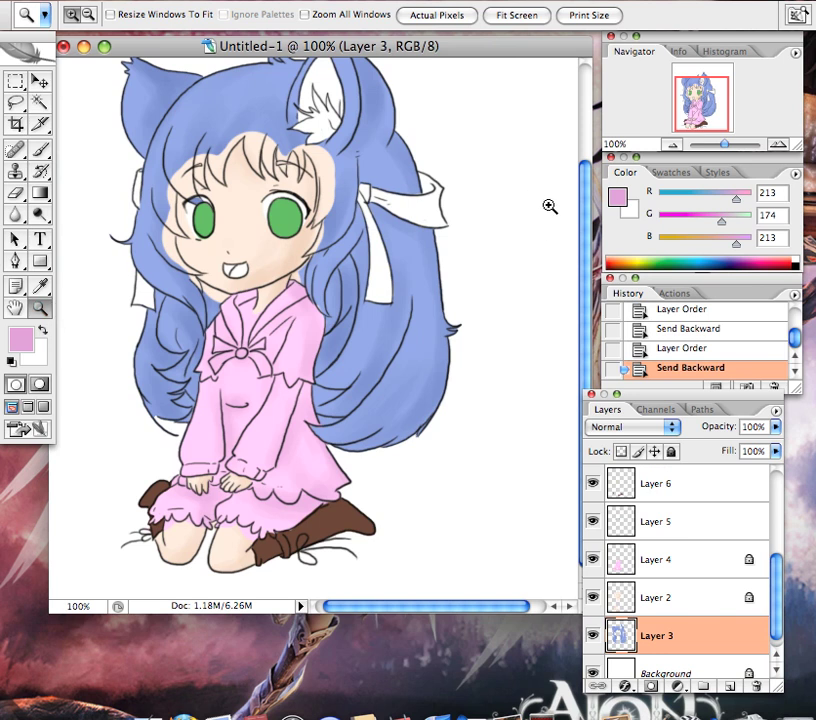
pyautogui.scroll(2, 585, 228)
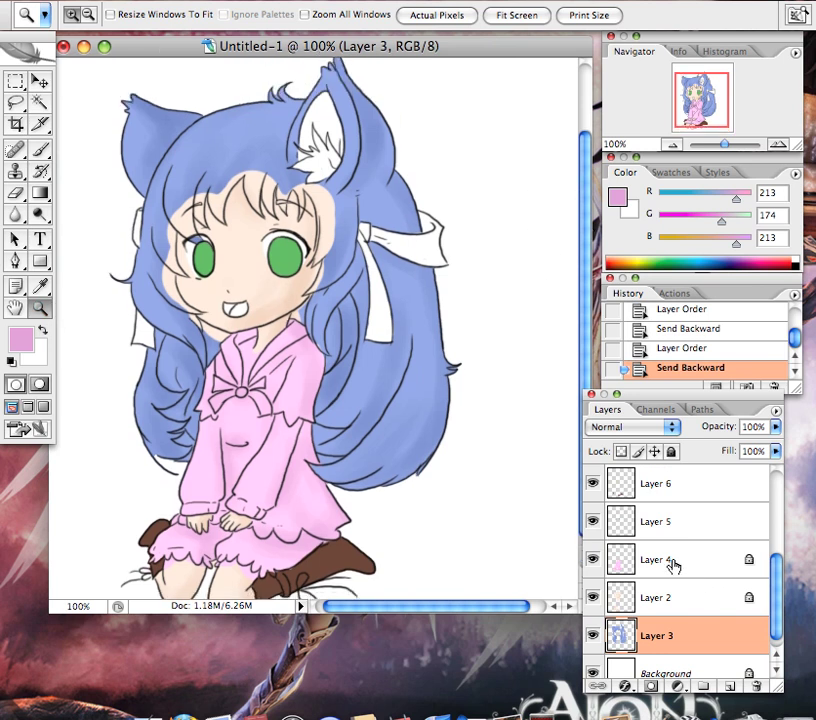
pyautogui.moveTo(648, 597); pyautogui.dragTo(668, 639)
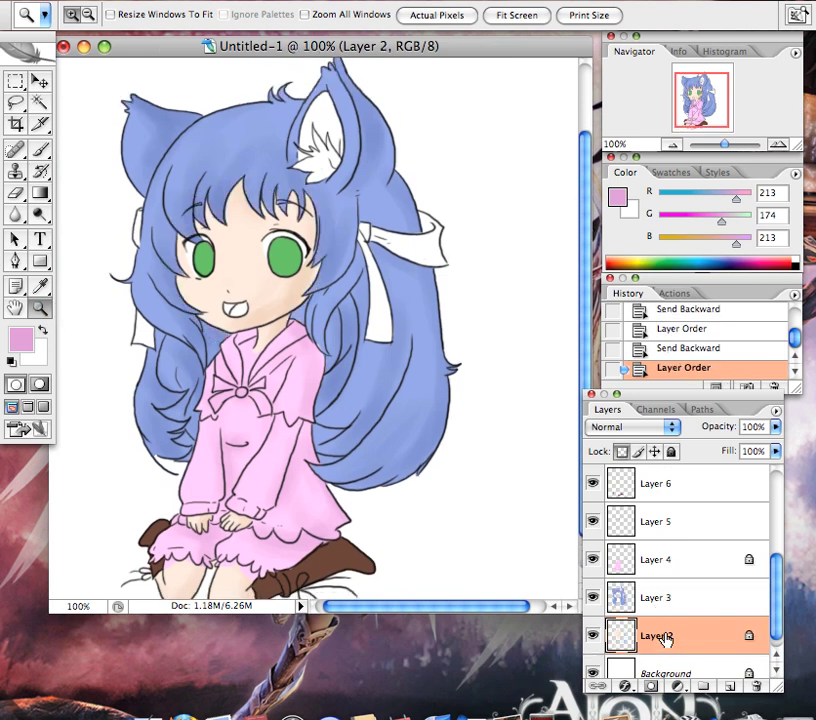
pyautogui.click(592, 522)
pyautogui.click(590, 523)
pyautogui.click(605, 523)
pyautogui.press('super+bracketleft')
pyautogui.press('super+bracketleft')
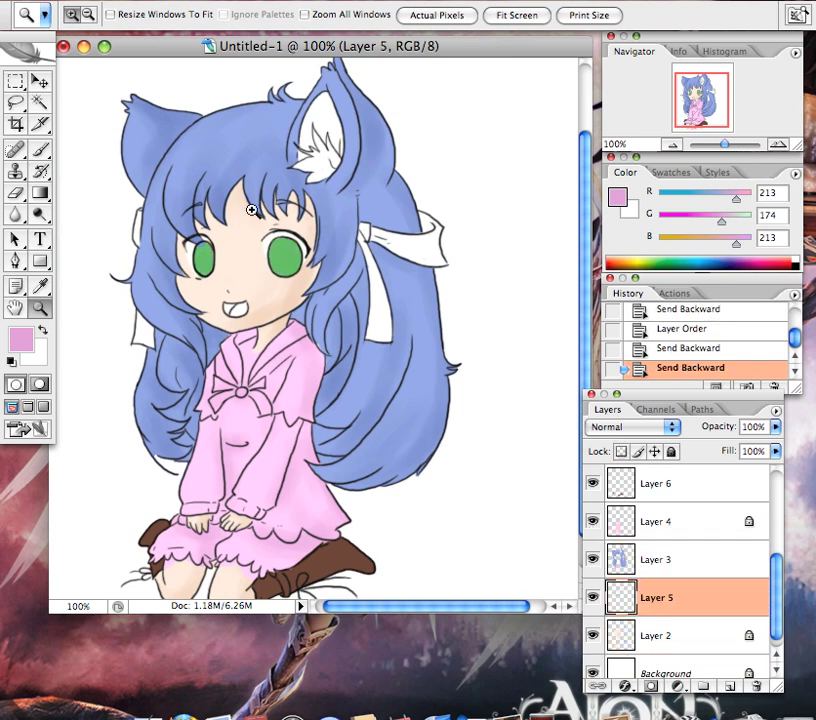
# Sample the green of the right-hand iris and darken the foreground colour to RGB 70, 116, 56.
pyautogui.moveTo(342, 318); pyautogui.dragTo(343, 318)
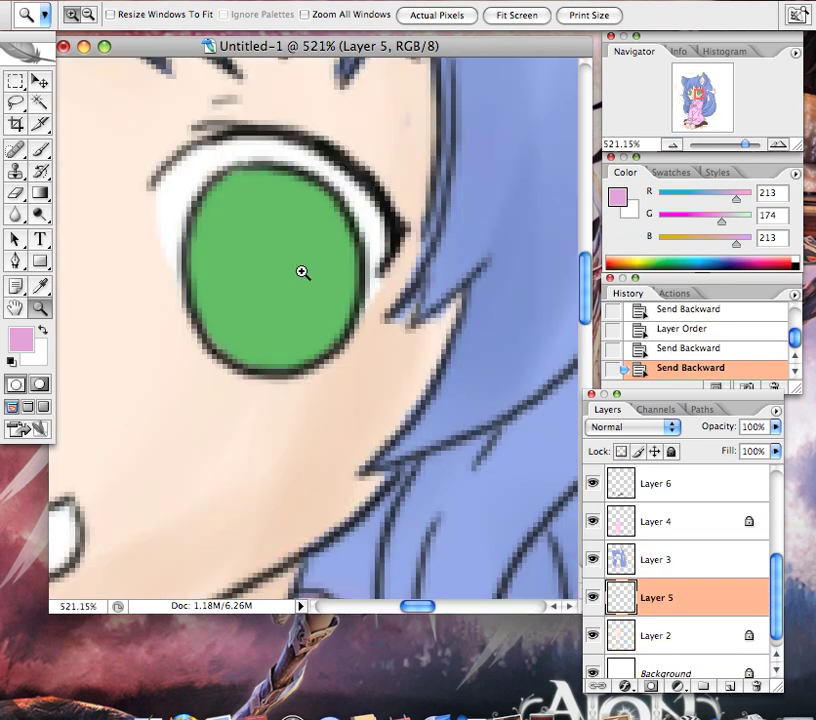
pyautogui.click(40, 287)
pyautogui.click(229, 263)
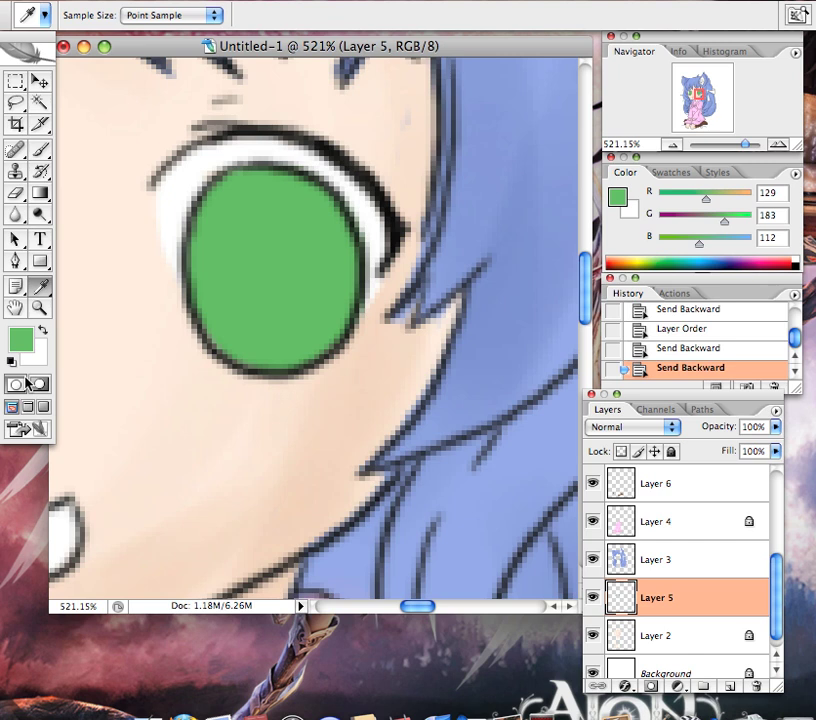
pyautogui.click(16, 336)
pyautogui.moveTo(346, 346); pyautogui.dragTo(359, 383)
pyautogui.click(656, 234)
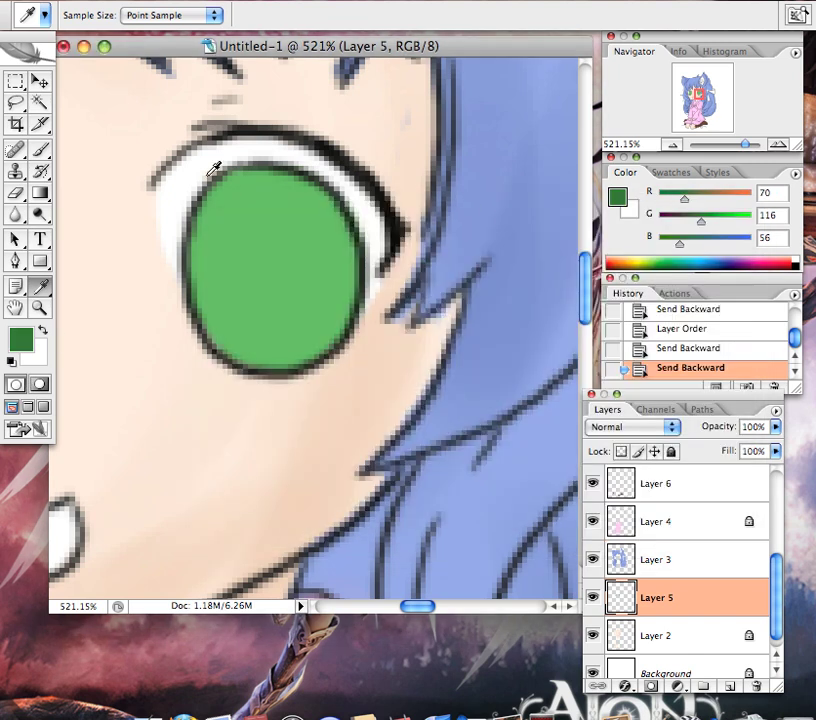
# Set the Brush tool to a hard round tip with a 7 px diameter.
pyautogui.click(42, 151)
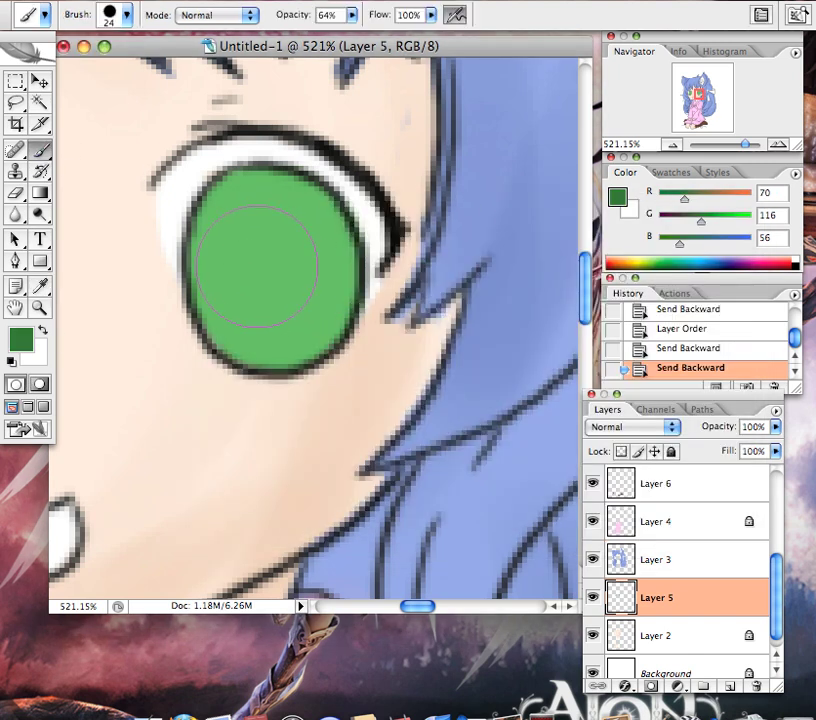
pyautogui.click(127, 16)
pyautogui.click(82, 176)
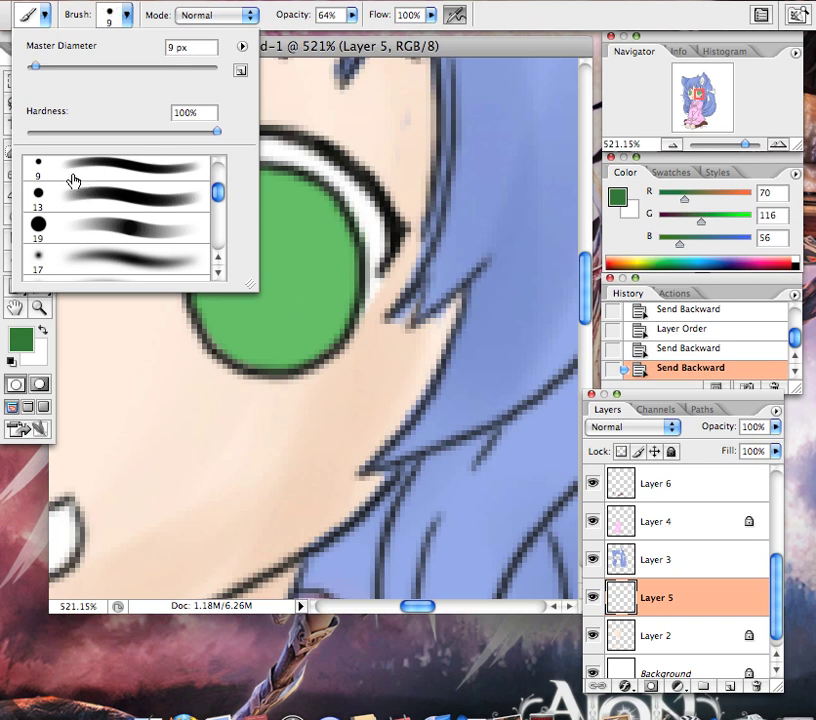
pyautogui.click(75, 228)
pyautogui.moveTo(42, 67); pyautogui.dragTo(32, 67)
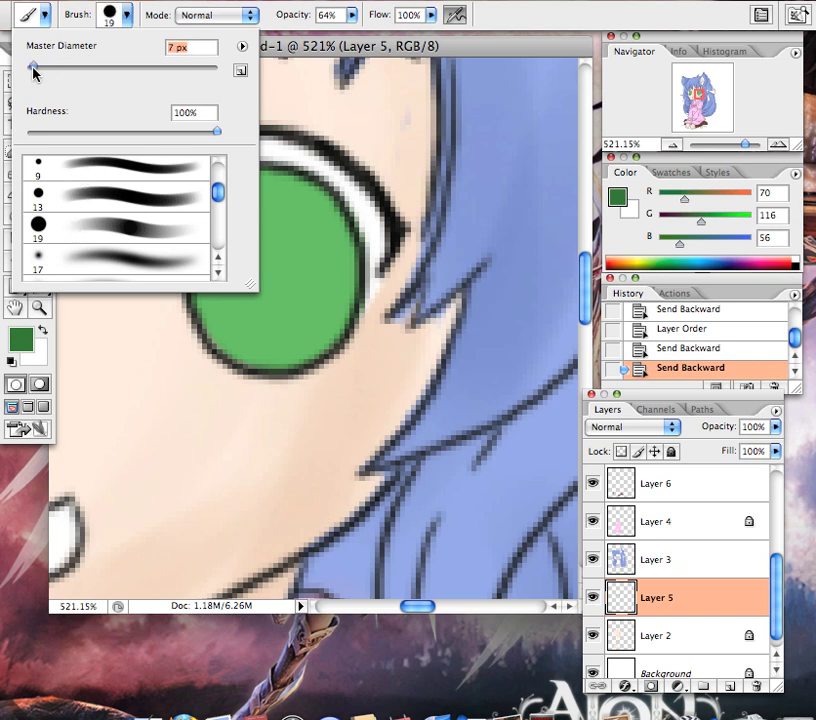
pyautogui.click(265, 262)
# Lock Layer 5's transparent pixels and place the layer between Layer 4 and Layer 3.
pyautogui.click(621, 451)
pyautogui.press('super+bracketleft')
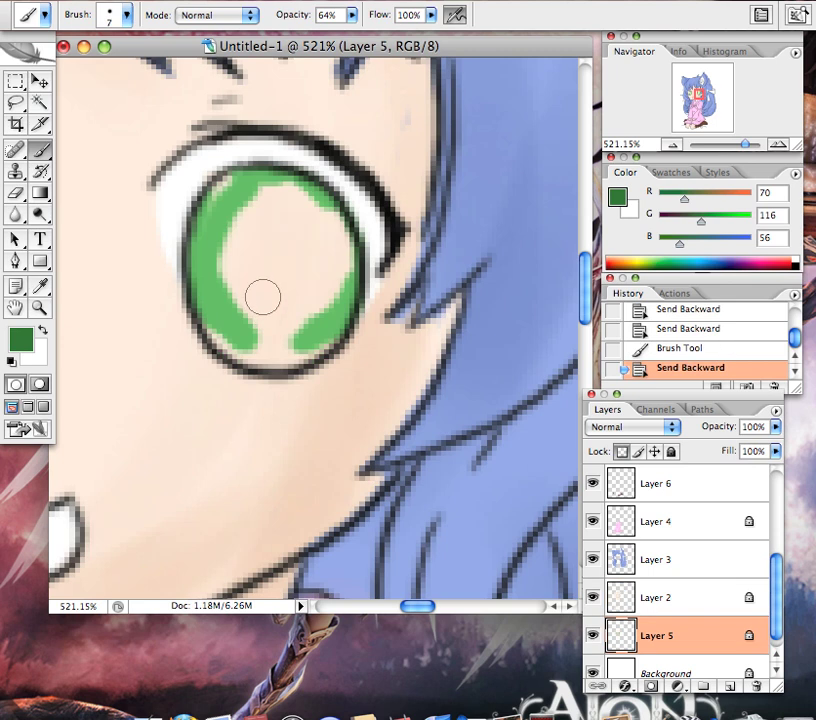
pyautogui.moveTo(650, 634)
pyautogui.mouseDown()
pyautogui.moveTo(621, 558)
pyautogui.moveTo(640, 495)
pyautogui.mouseUp()
pyautogui.press('super+bracketleft')
# Brush a soft dark green pupil into the middle of the right-hand iris on Layer 5.
pyautogui.click(264, 266)
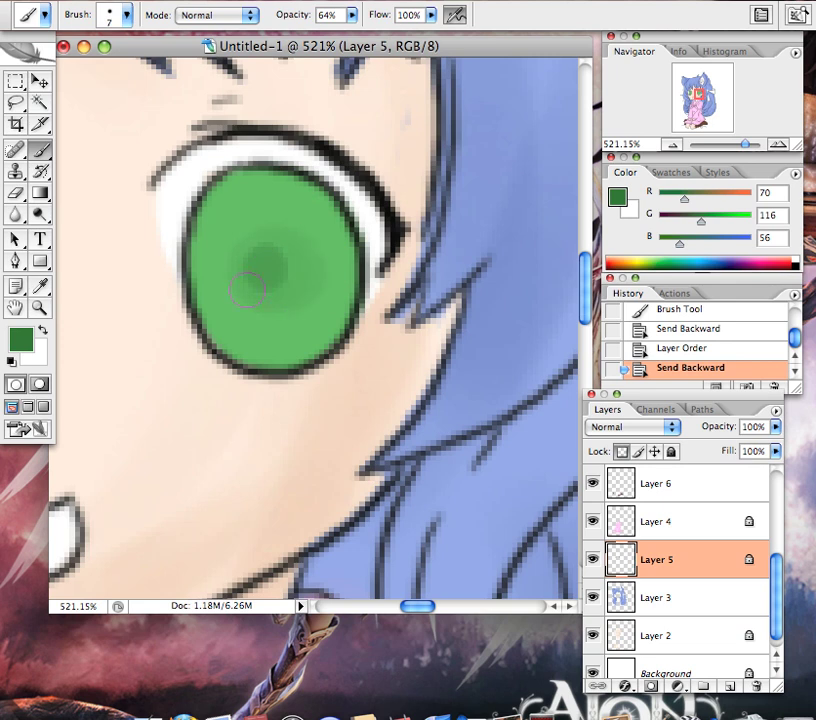
pyautogui.click(279, 270)
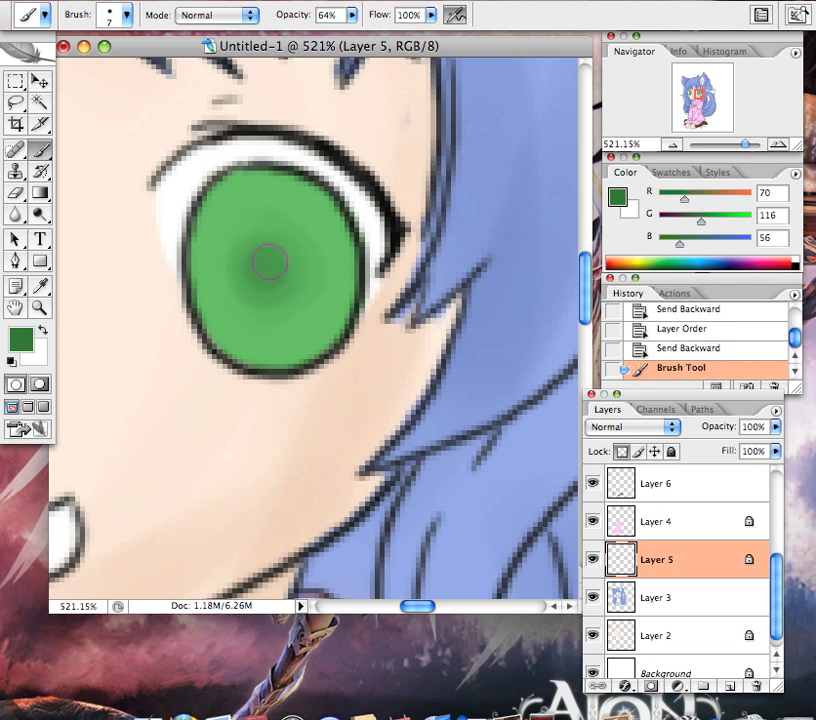
pyautogui.click(270, 288)
pyautogui.click(243, 268)
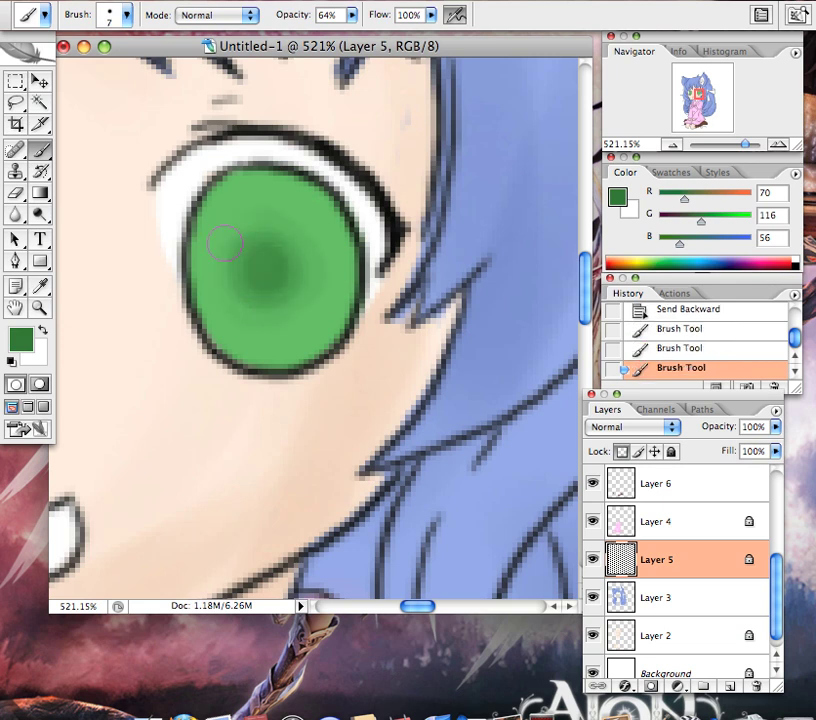
pyautogui.click(290, 254)
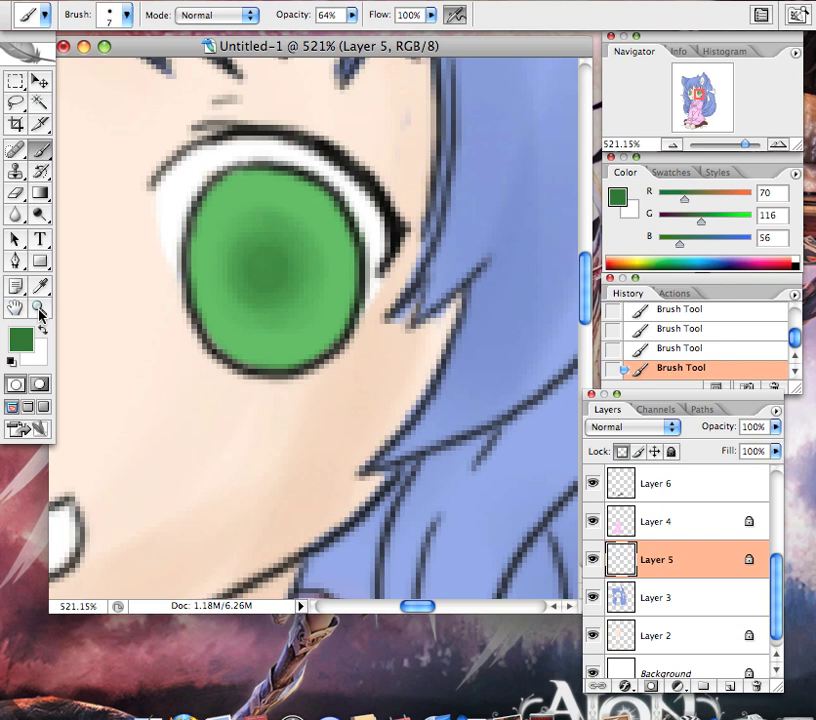
# Brush a matching dark green pupil into the middle of the left-hand iris on Layer 5.
pyautogui.doubleClick(40, 308)
pyautogui.moveTo(233, 309); pyautogui.dragTo(259, 361)
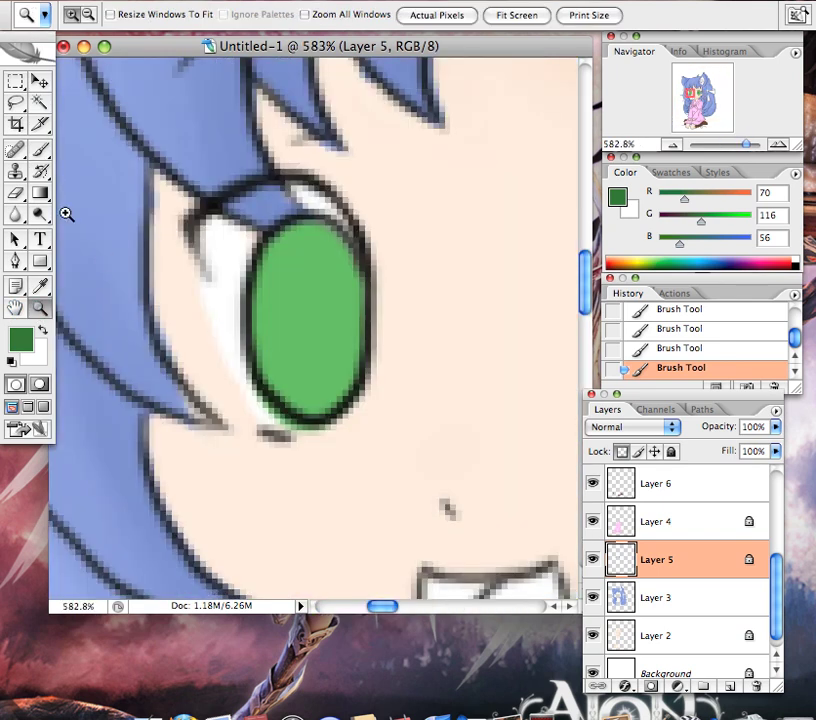
pyautogui.press('b')
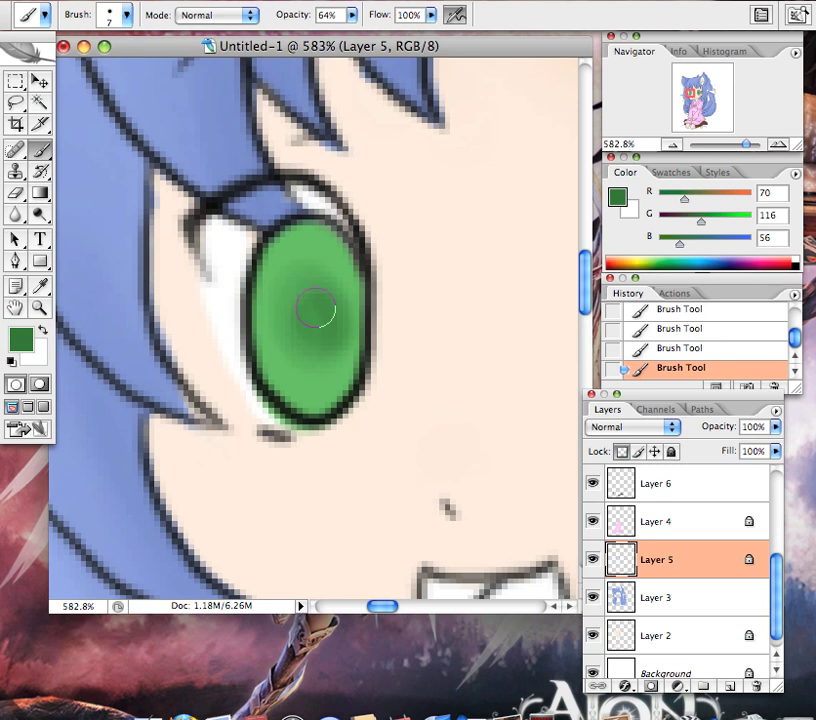
# Set the foreground colour to bright green RGB 105, 217, 70 and brush it along the lower part of the left-hand iris.
pyautogui.doubleClick(39, 309)
pyautogui.press('super+bracketleft')
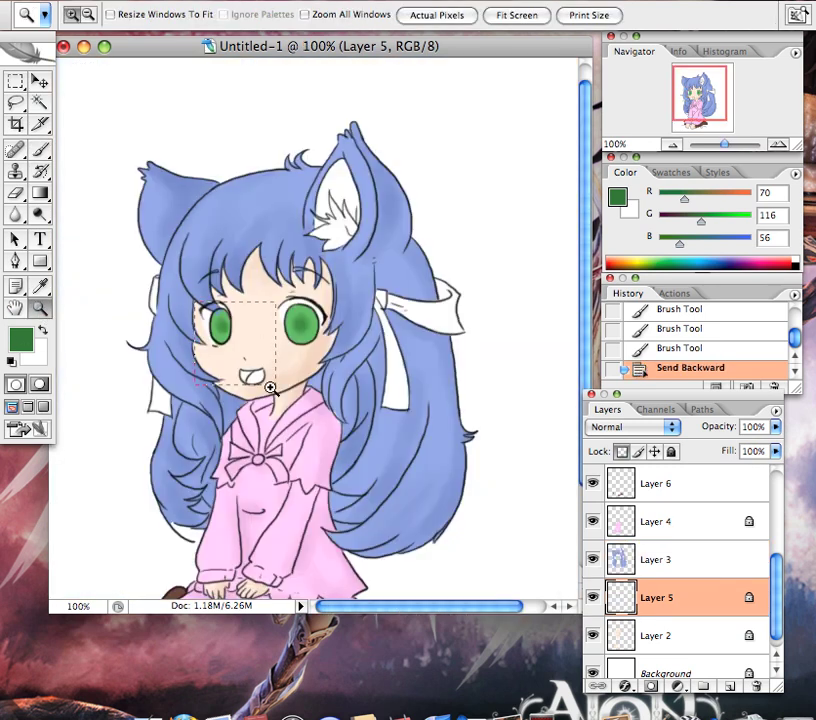
pyautogui.moveTo(270, 387); pyautogui.dragTo(272, 388)
pyautogui.click(21, 340)
pyautogui.moveTo(448, 322); pyautogui.dragTo(399, 282)
pyautogui.click(670, 238)
pyautogui.press('b')
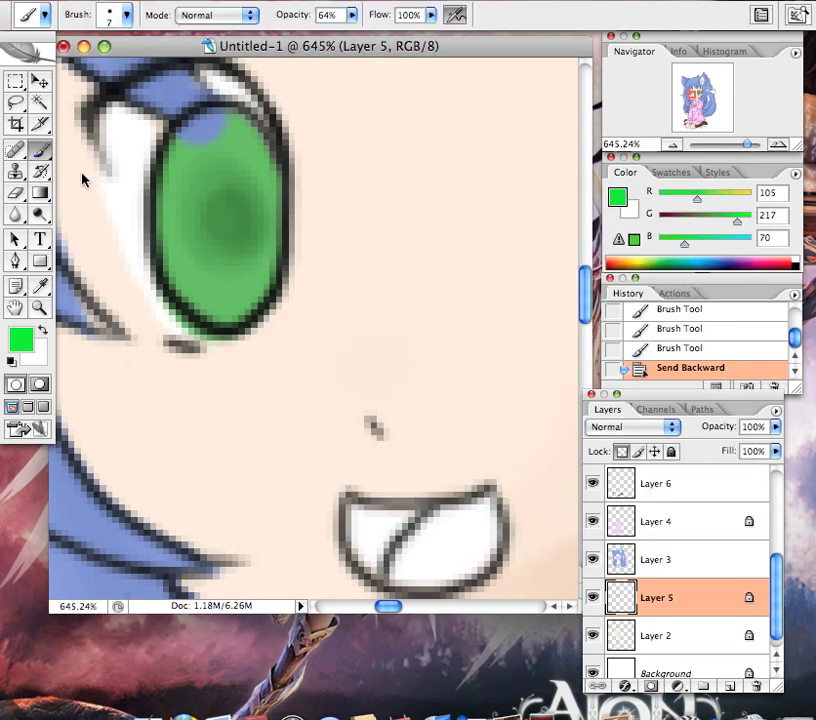
pyautogui.moveTo(168, 232)
pyautogui.mouseDown()
pyautogui.moveTo(250, 282)
pyautogui.moveTo(195, 284)
pyautogui.mouseUp()
pyautogui.moveTo(195, 284)
pyautogui.mouseDown()
pyautogui.moveTo(273, 231)
pyautogui.moveTo(244, 295)
pyautogui.mouseUp()
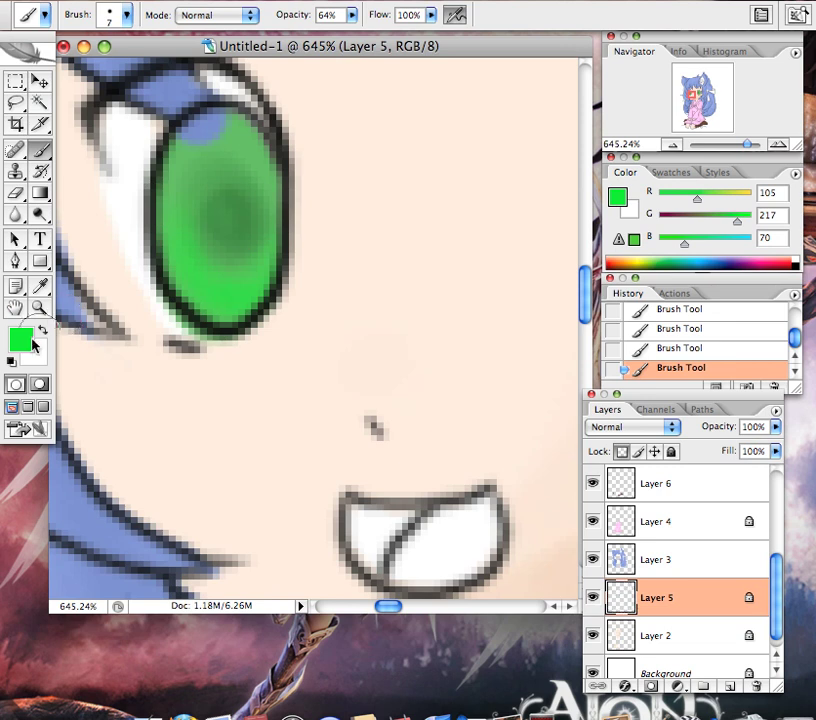
# Set the foreground colour to pale green RGB 192, 250, 174 and brighten the bottom of the left-hand iris.
pyautogui.click(21, 340)
pyautogui.click(309, 256)
pyautogui.click(304, 249)
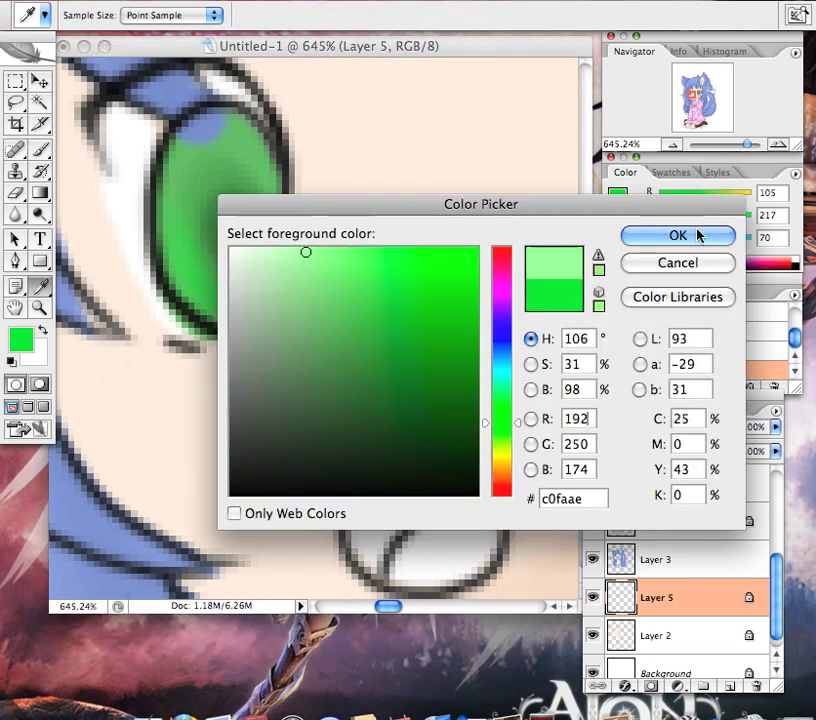
pyautogui.click(650, 234)
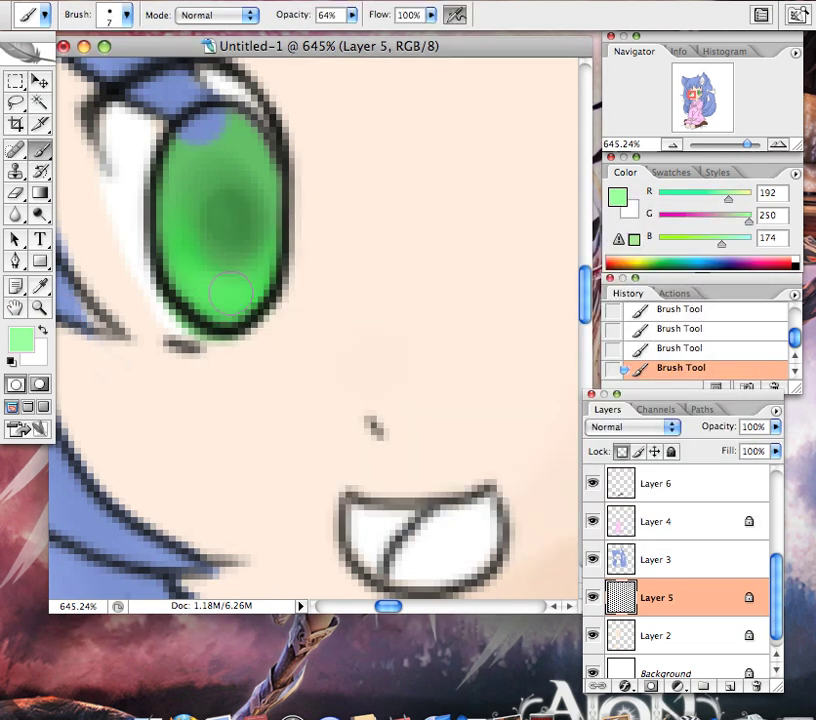
# Move Layer 5 back up so it sits directly above Layer 3 and below Layer 4.
pyautogui.press('super+bracketleft')
pyautogui.moveTo(625, 637); pyautogui.dragTo(650, 540)
pyautogui.press('super+bracketleft')
pyautogui.press('super+bracketleft')
pyautogui.moveTo(616, 636); pyautogui.dragTo(621, 492)
pyautogui.press('super+bracketleft')
# Bring the right-hand eye into close view with the Brush tool active on Layer 5.
pyautogui.doubleClick(42, 308)
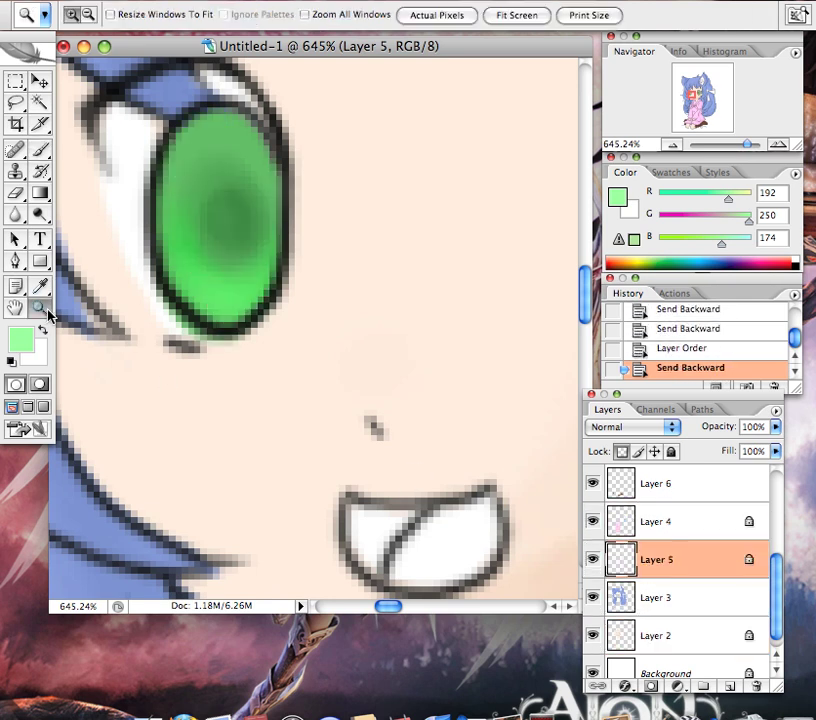
pyautogui.moveTo(272, 290); pyautogui.dragTo(364, 353)
pyautogui.click(41, 150)
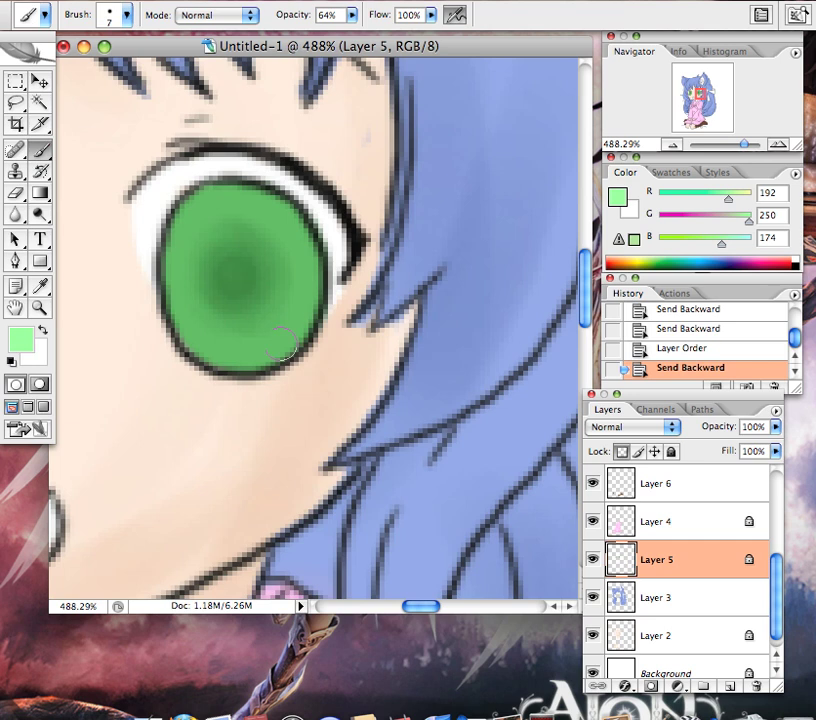
pyautogui.moveTo(190, 264); pyautogui.dragTo(288, 342)
pyautogui.moveTo(194, 306); pyautogui.dragTo(241, 351)
pyautogui.press('alt+super+z')
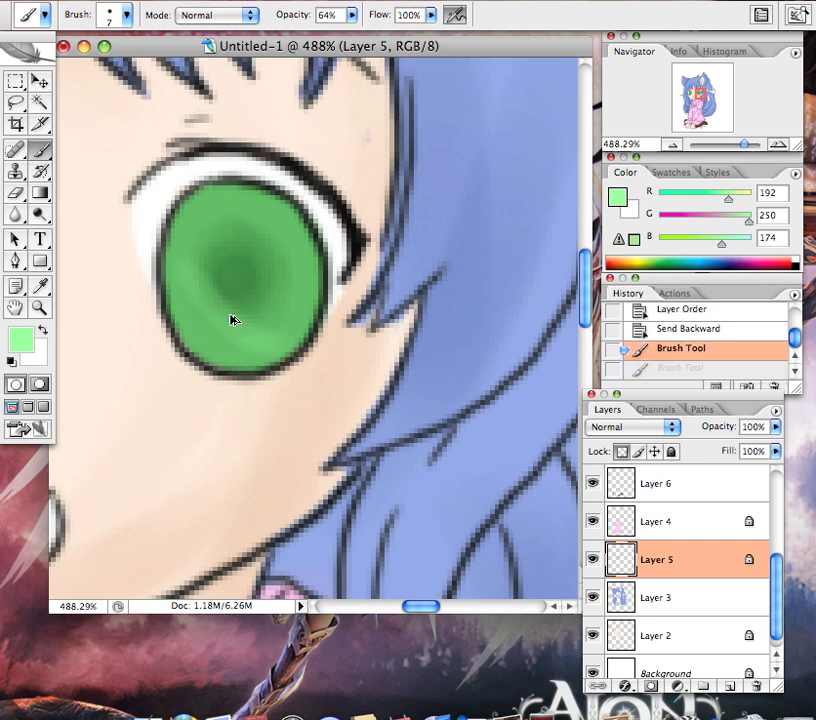
pyautogui.press('alt+super+z')
# Brush pale green highlights along the sides and lower edge of the right-hand iris.
pyautogui.moveTo(177, 272); pyautogui.dragTo(238, 345)
pyautogui.moveTo(176, 303); pyautogui.dragTo(226, 350)
pyautogui.moveTo(226, 350); pyautogui.dragTo(279, 322)
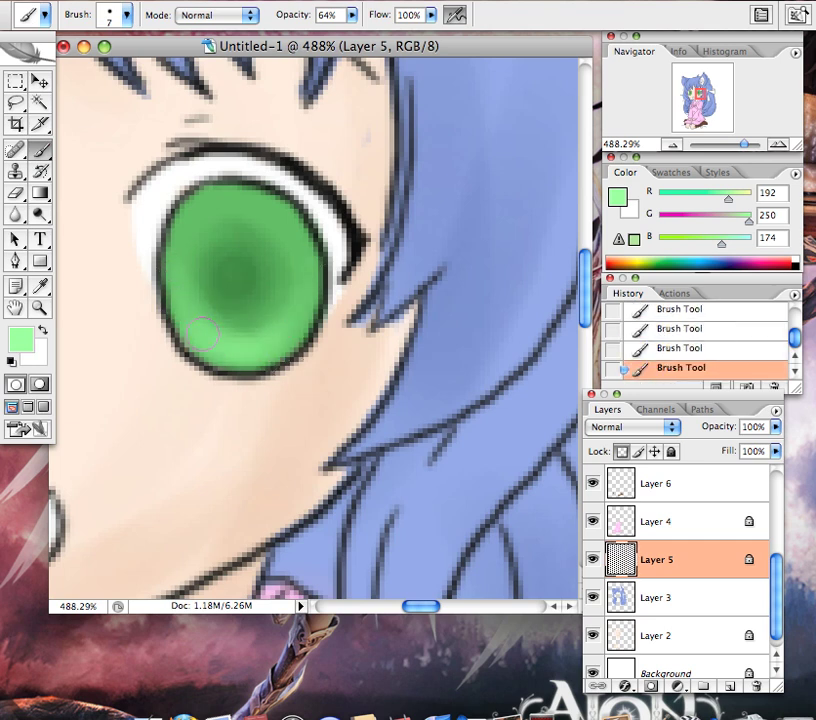
pyautogui.moveTo(188, 306); pyautogui.dragTo(282, 313)
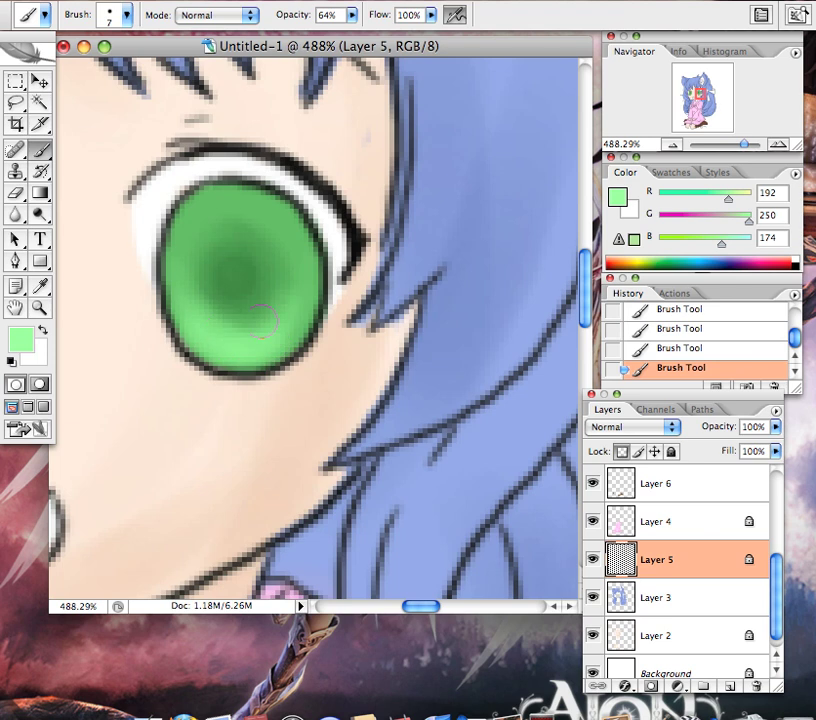
# Send Layer 5 below Layer 3 and, with its transparency unlocked, erase a large and a small highlight from the right-hand iris.
pyautogui.hotkey('ctrl', '[')
pyautogui.press('e')
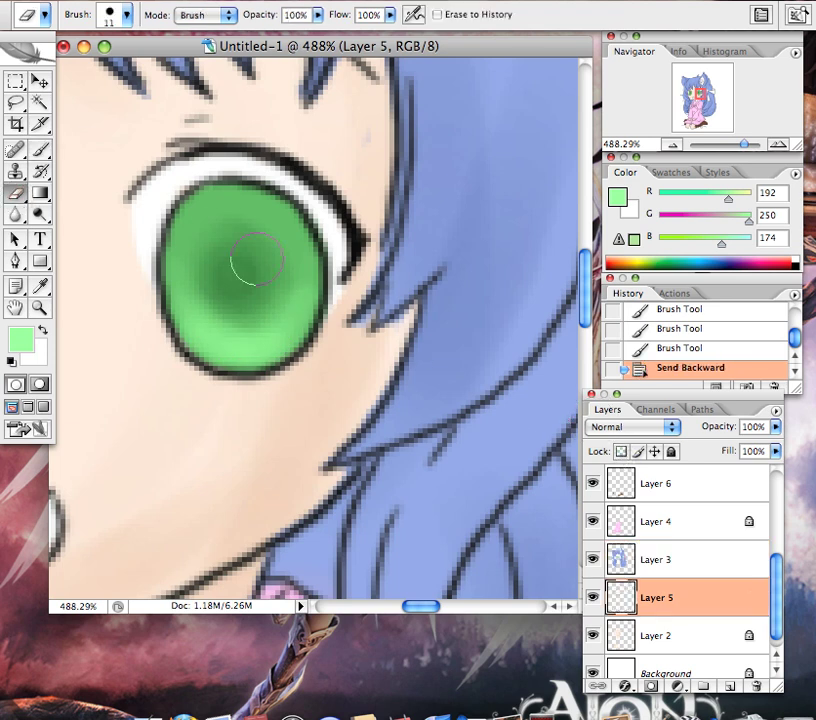
pyautogui.moveTo(172, 207)
pyautogui.mouseDown()
pyautogui.moveTo(189, 213)
pyautogui.moveTo(189, 189)
pyautogui.moveTo(195, 200)
pyautogui.mouseUp()
pyautogui.click(210, 268)
# Erase a large upper highlight and a small central highlight from the left-hand iris using the 11 px eraser.
pyautogui.doubleClick(38, 309)
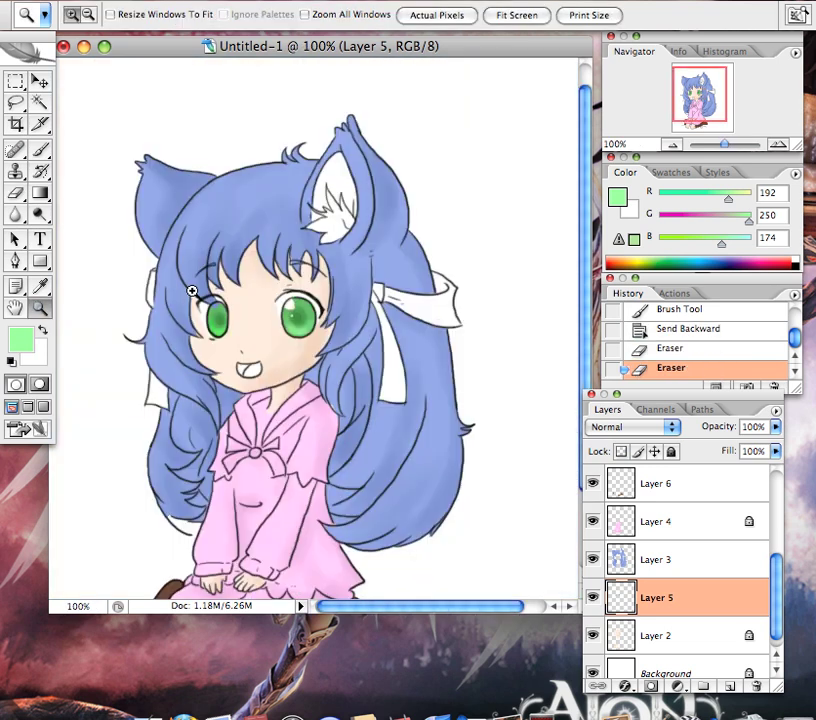
pyautogui.moveTo(279, 347); pyautogui.dragTo(279, 347)
pyautogui.click(15, 192)
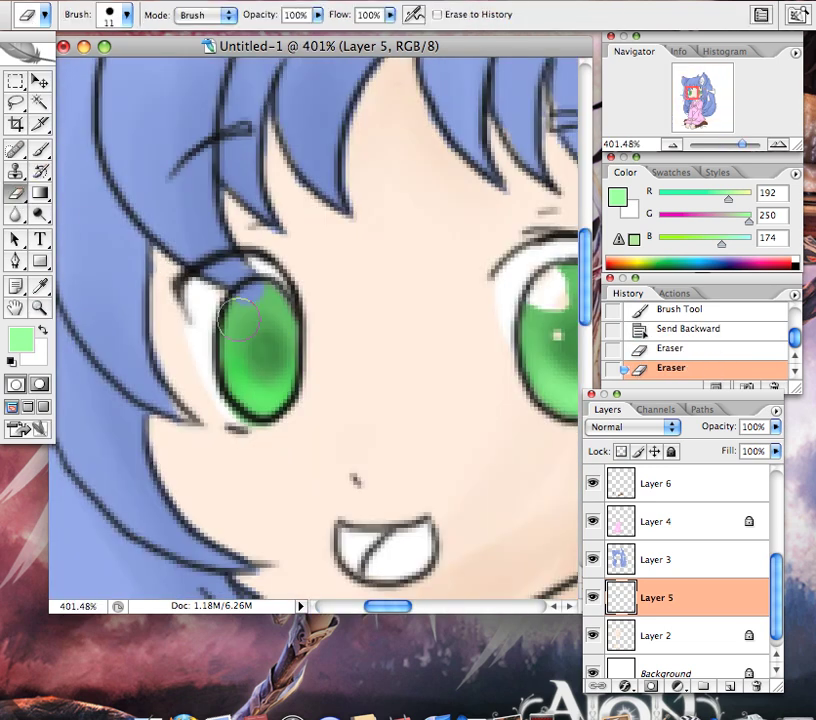
pyautogui.click(237, 306)
pyautogui.click(251, 352)
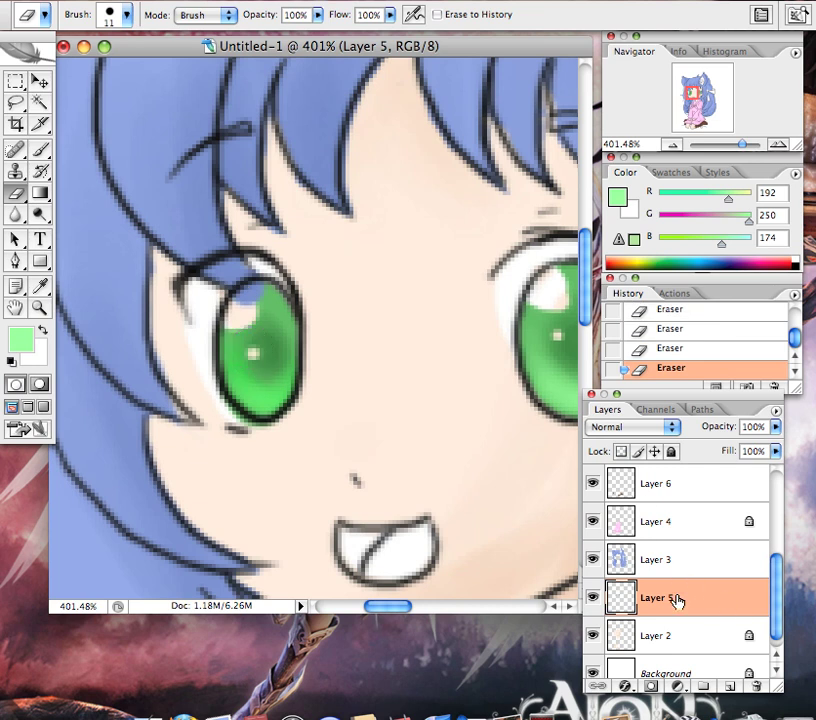
# Try Layer 5 directly above Layer 3 in the stacking order, and return it to just below Layer 3.
pyautogui.moveTo(659, 593); pyautogui.dragTo(670, 495)
pyautogui.press('super+[')
pyautogui.press('super+[')
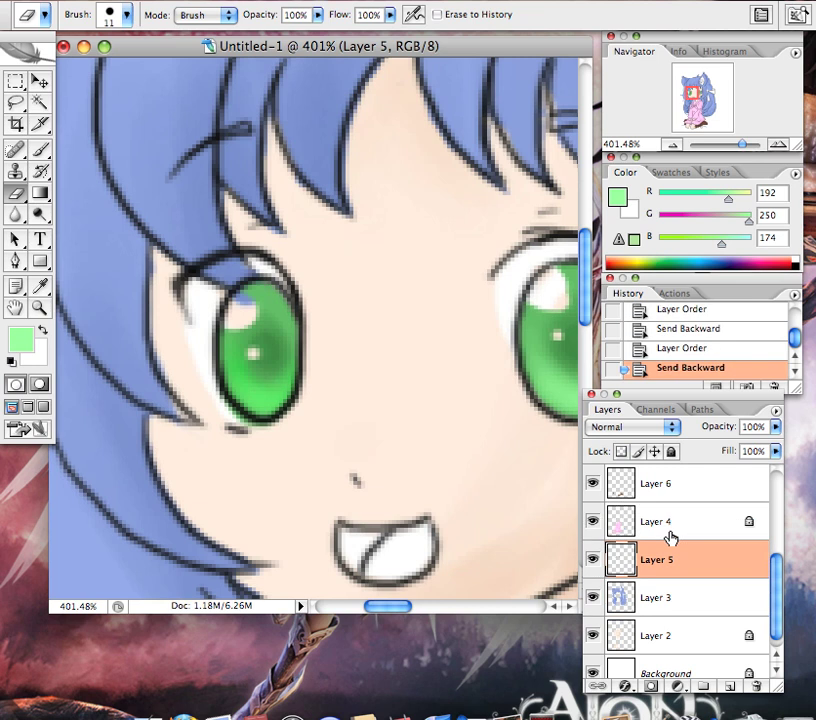
pyautogui.moveTo(676, 590); pyautogui.dragTo(681, 520)
pyautogui.press('super+[')
pyautogui.doubleClick(662, 598)
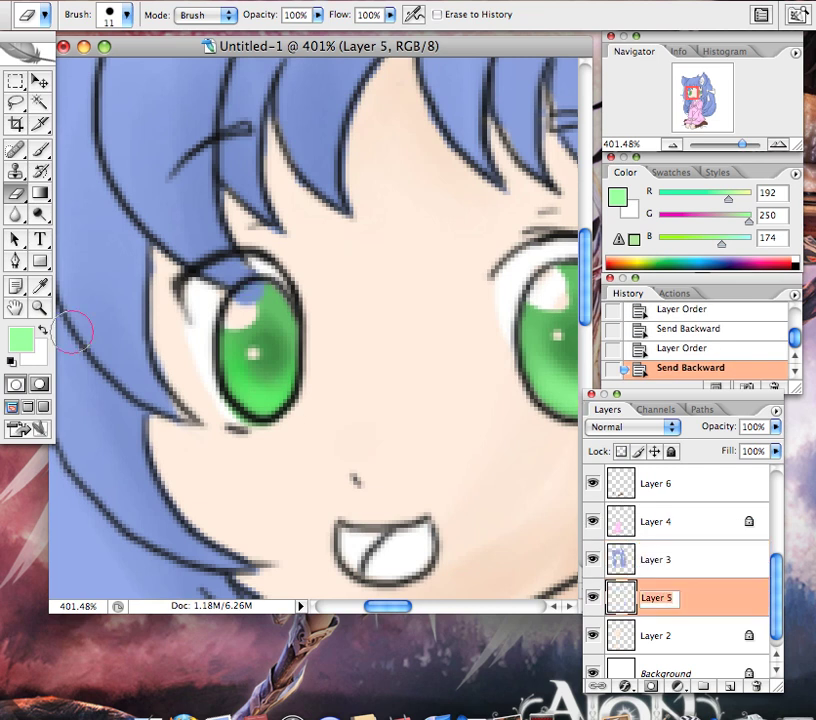
# Restack the layers so Layer 5 sits directly above Layer 4, followed by Layer 3 and Layer 2.
pyautogui.press('Return')
pyautogui.doubleClick(40, 309)
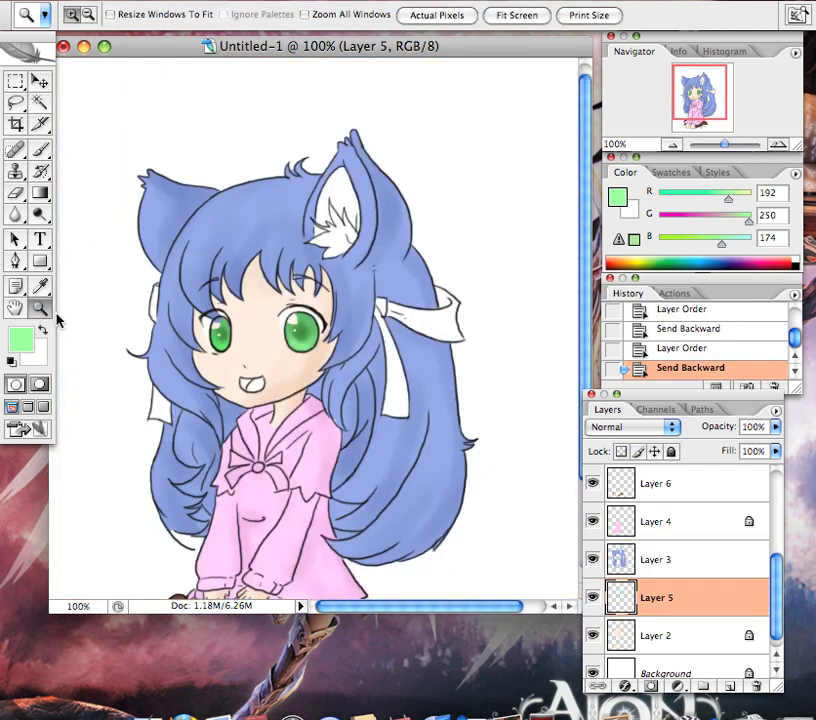
pyautogui.moveTo(581, 268); pyautogui.dragTo(572, 331)
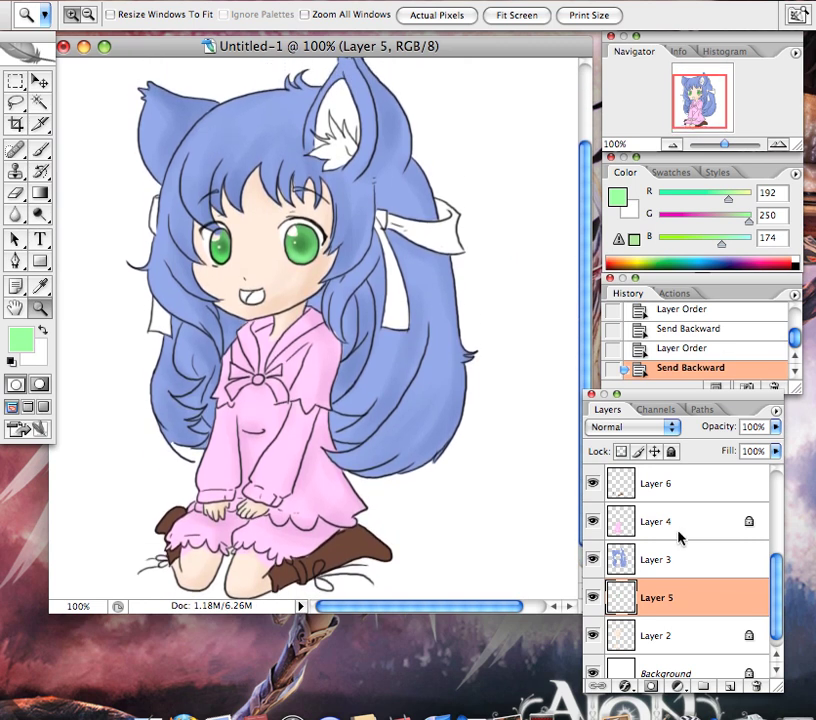
pyautogui.moveTo(668, 609); pyautogui.dragTo(688, 543)
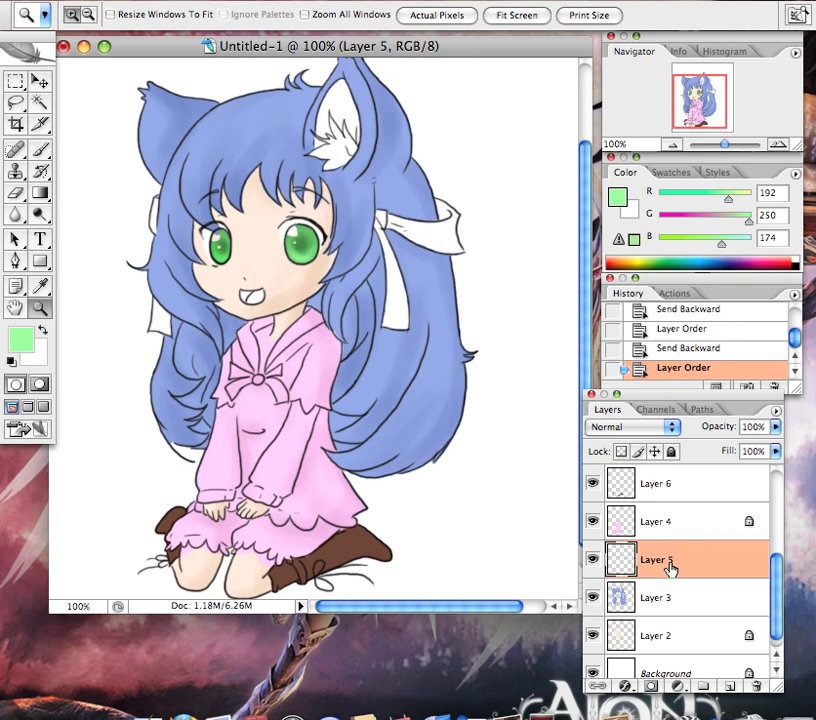
pyautogui.moveTo(669, 597); pyautogui.dragTo(672, 553)
pyautogui.moveTo(627, 527); pyautogui.dragTo(645, 606)
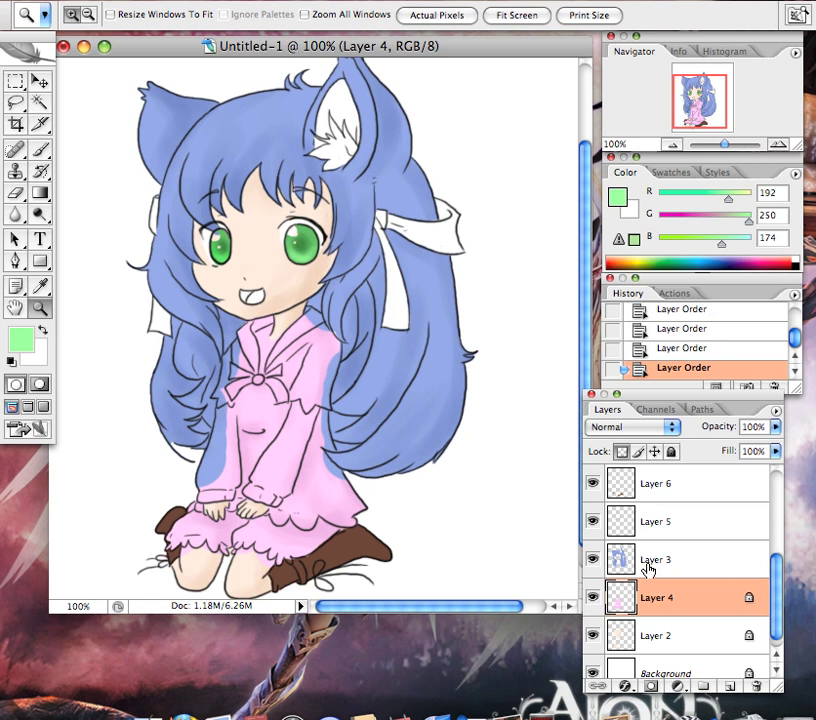
pyautogui.moveTo(645, 566); pyautogui.dragTo(647, 599)
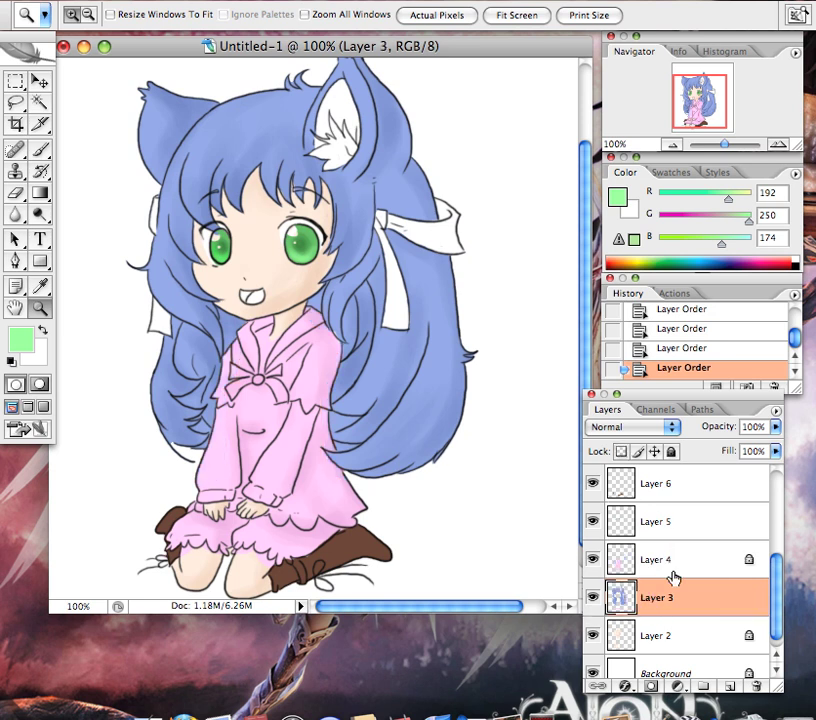
# Try erasing across the face and over the left-hand eye on Layer 2 with the 11 px eraser.
pyautogui.click(655, 636)
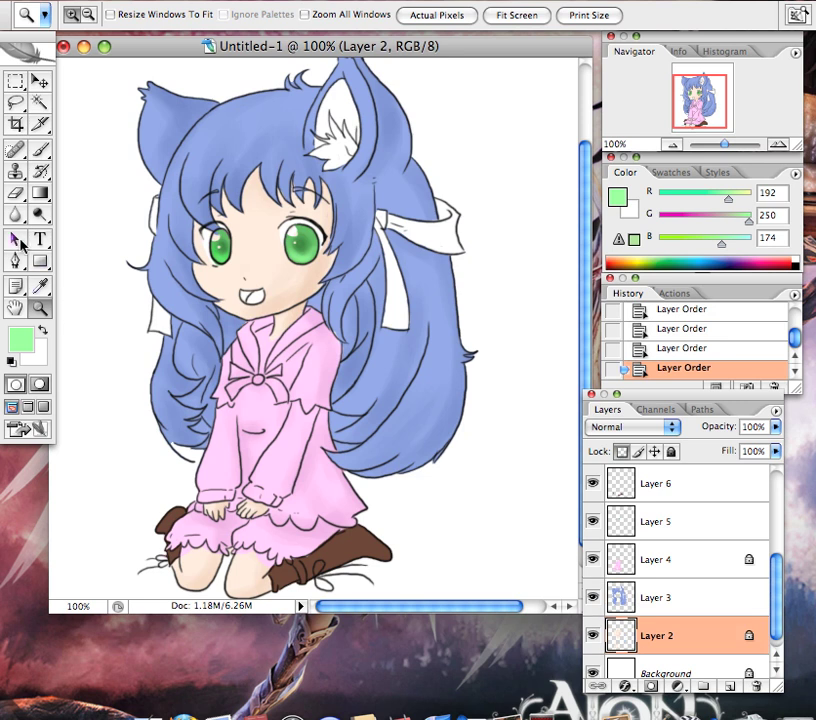
pyautogui.click(15, 192)
pyautogui.moveTo(232, 262); pyautogui.dragTo(270, 230)
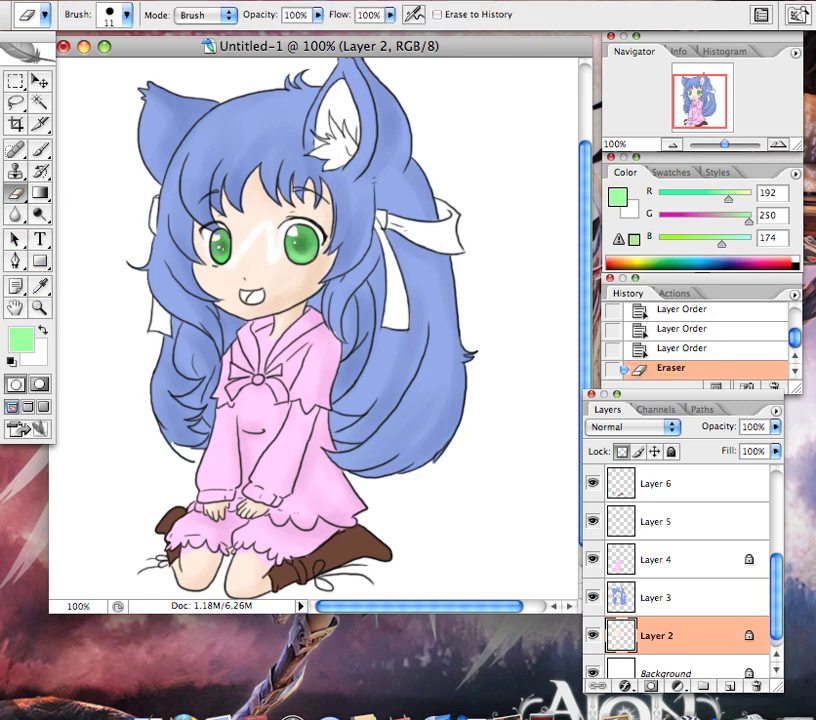
pyautogui.moveTo(217, 244); pyautogui.dragTo(212, 237)
# Undo the eraser strokes made across the face and left-hand eye on Layer 2.
pyautogui.click(198, 2)
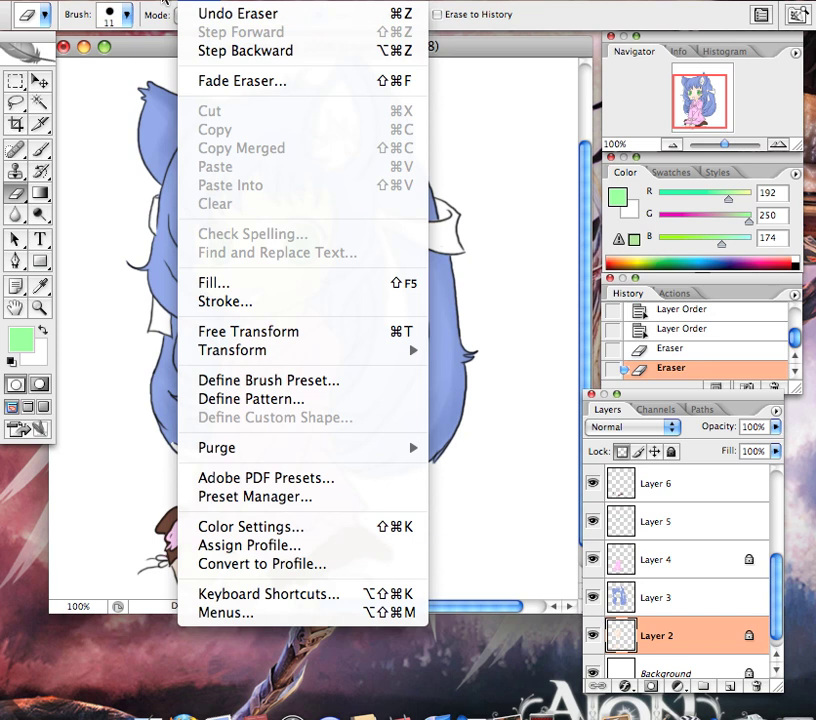
pyautogui.click(217, 18)
pyautogui.click(198, 2)
pyautogui.click(217, 18)
pyautogui.click(205, 2)
pyautogui.click(217, 13)
pyautogui.click(205, 2)
pyautogui.click(232, 50)
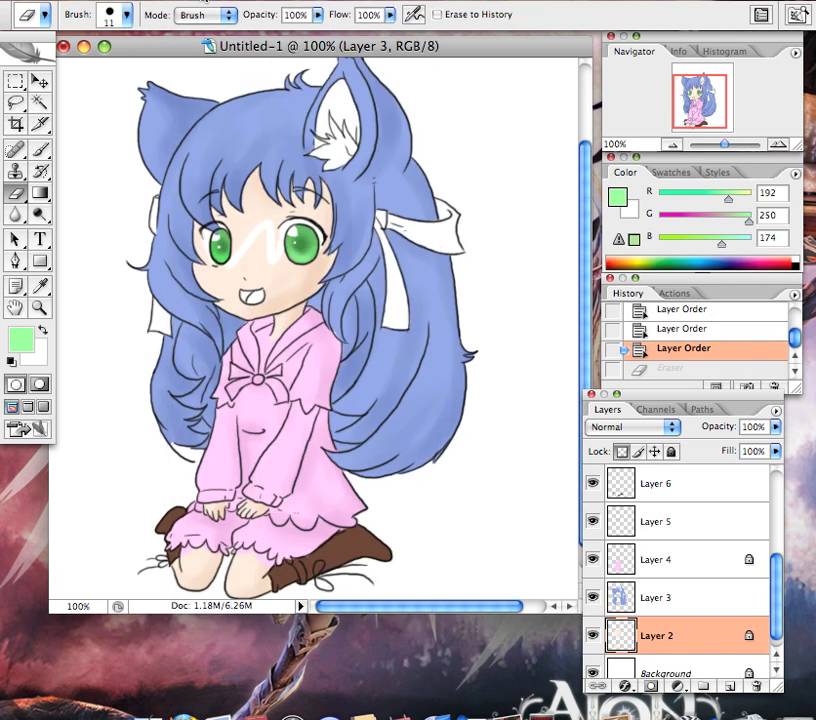
pyautogui.click(205, 2)
pyautogui.click(210, 11)
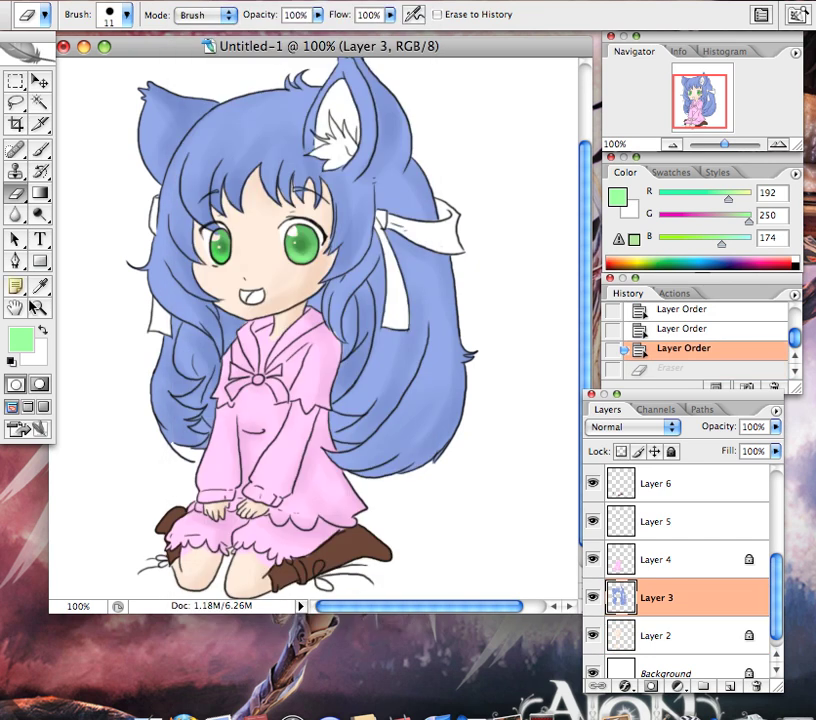
# Try Layer 3 beneath Layer 2 in the stacking order, and return Layer 2 to just below Layer 3.
pyautogui.press('super+bracketleft')
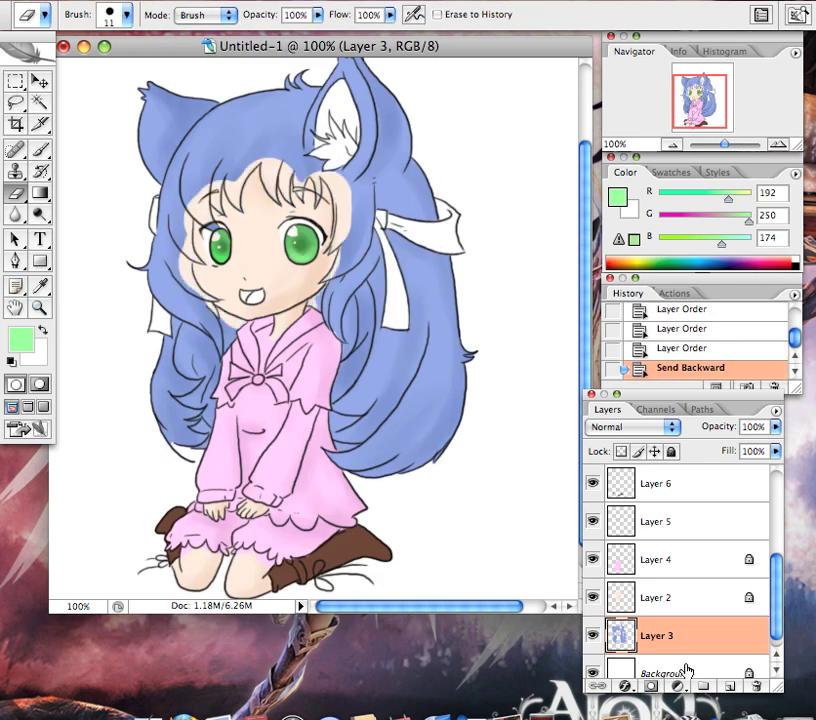
pyautogui.click(43, 310)
pyautogui.moveTo(224, 264); pyautogui.dragTo(316, 362)
pyautogui.click(681, 601)
pyautogui.press('super+bracketleft')
# Paint the inside of the mouth on Layer 2 dark red (RGB 148, 46, 46) using the 7 px brush at 64% opacity, with transparency unlocked.
pyautogui.click(24, 337)
pyautogui.click(499, 290)
pyautogui.click(501, 250)
pyautogui.click(390, 297)
pyautogui.click(401, 349)
pyautogui.click(677, 235)
pyautogui.click(42, 150)
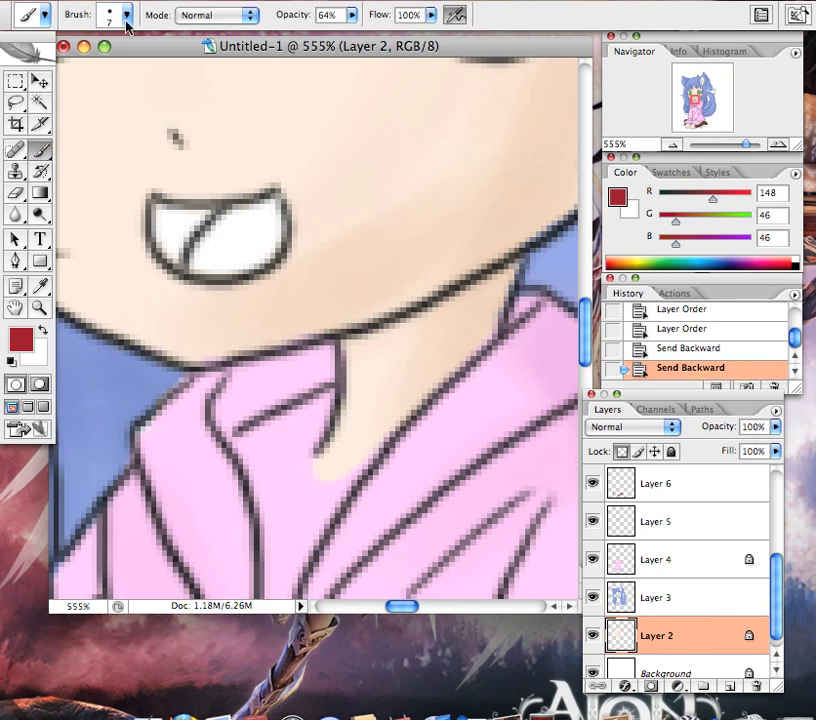
pyautogui.moveTo(215, 219)
pyautogui.mouseDown()
pyautogui.moveTo(163, 224)
pyautogui.moveTo(186, 242)
pyautogui.moveTo(195, 231)
pyautogui.moveTo(213, 246)
pyautogui.moveTo(202, 222)
pyautogui.moveTo(162, 219)
pyautogui.moveTo(170, 236)
pyautogui.moveTo(205, 248)
pyautogui.moveTo(203, 255)
pyautogui.moveTo(247, 220)
pyautogui.moveTo(269, 216)
pyautogui.moveTo(256, 242)
pyautogui.moveTo(249, 222)
pyautogui.moveTo(237, 243)
pyautogui.moveTo(230, 234)
pyautogui.moveTo(220, 244)
pyautogui.moveTo(234, 226)
pyautogui.moveTo(213, 256)
pyautogui.moveTo(251, 248)
pyautogui.moveTo(273, 216)
pyautogui.mouseUp()
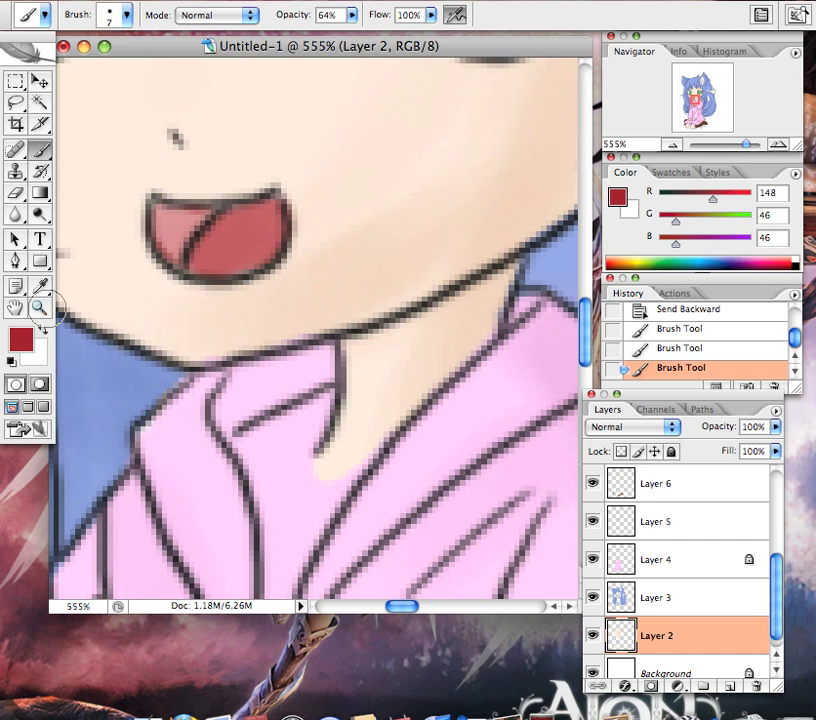
pyautogui.click(40, 310)
pyautogui.doubleClick(40, 312)
pyautogui.moveTo(586, 290)
pyautogui.mouseDown()
pyautogui.moveTo(586, 333)
pyautogui.moveTo(588, 252)
pyautogui.moveTo(582, 268)
pyautogui.mouseUp()
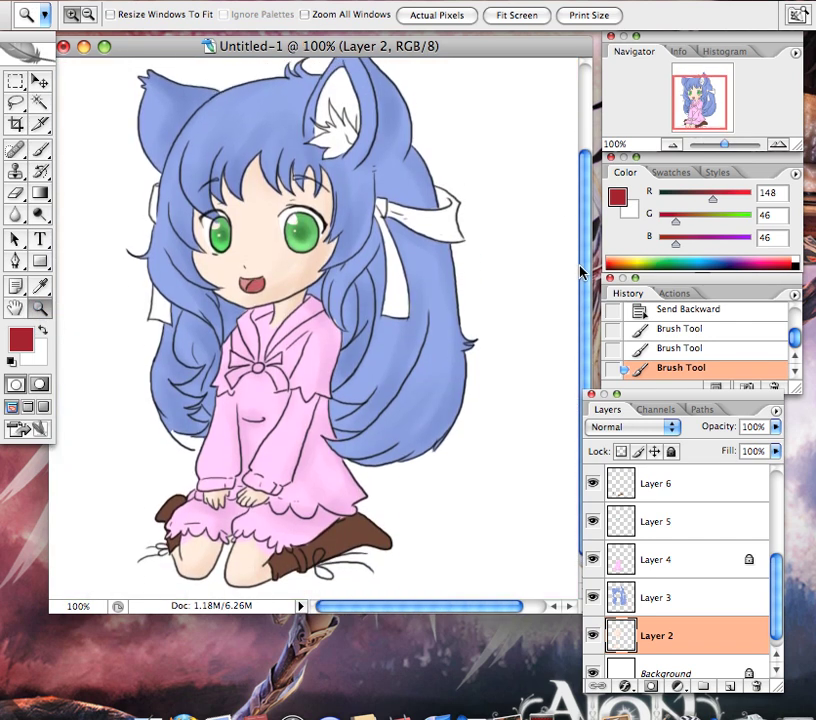